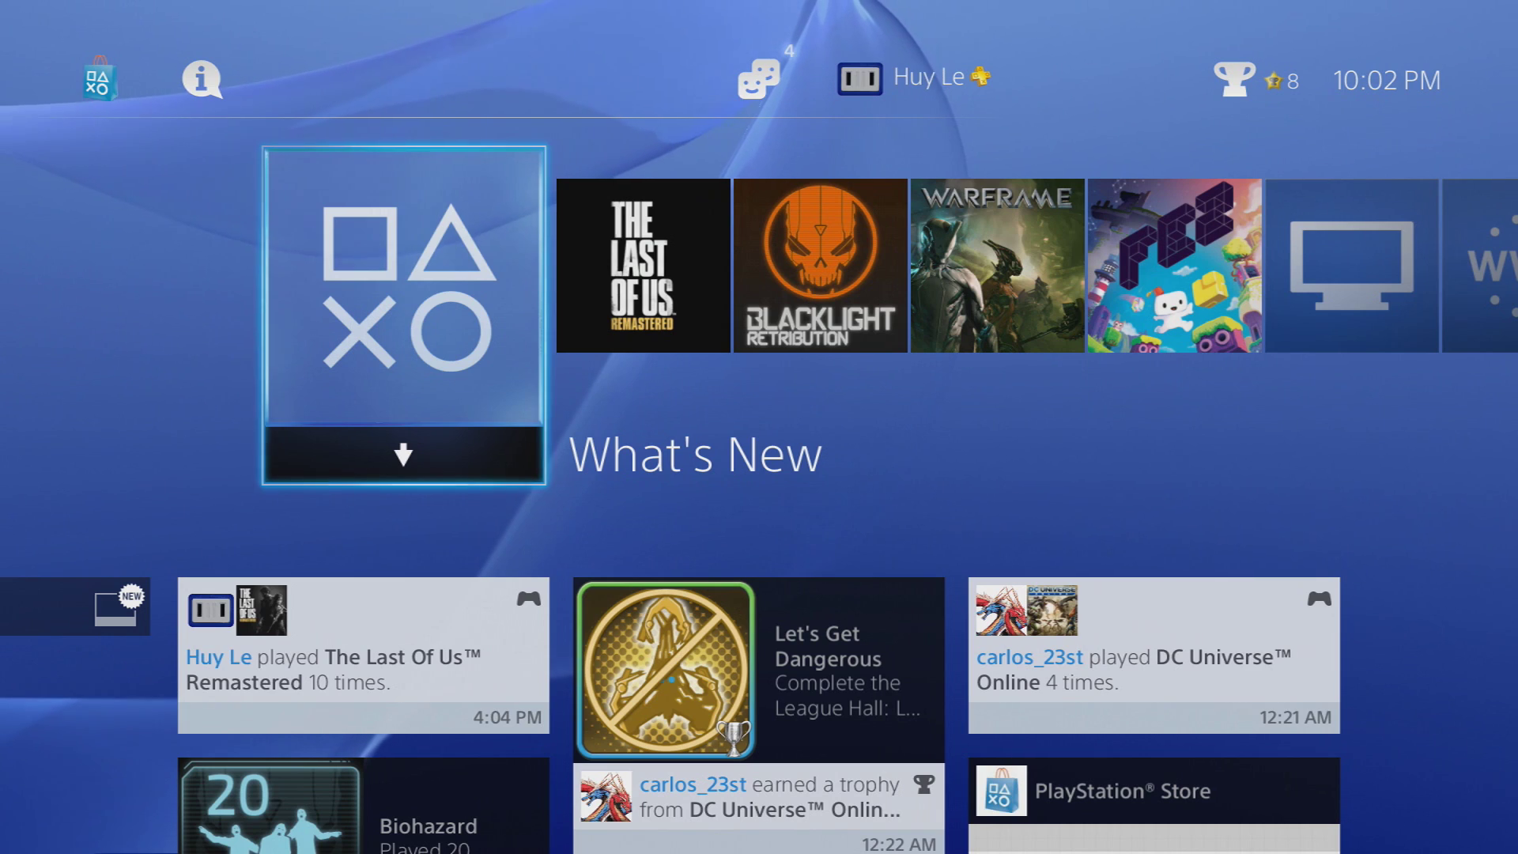
Verify Enable HDCP is unchecked under Settings > System, then return to the function screen
key("Up")
key("Right")
key("Right")
key("Right")
key("Right")
key("Right")
key("Right")
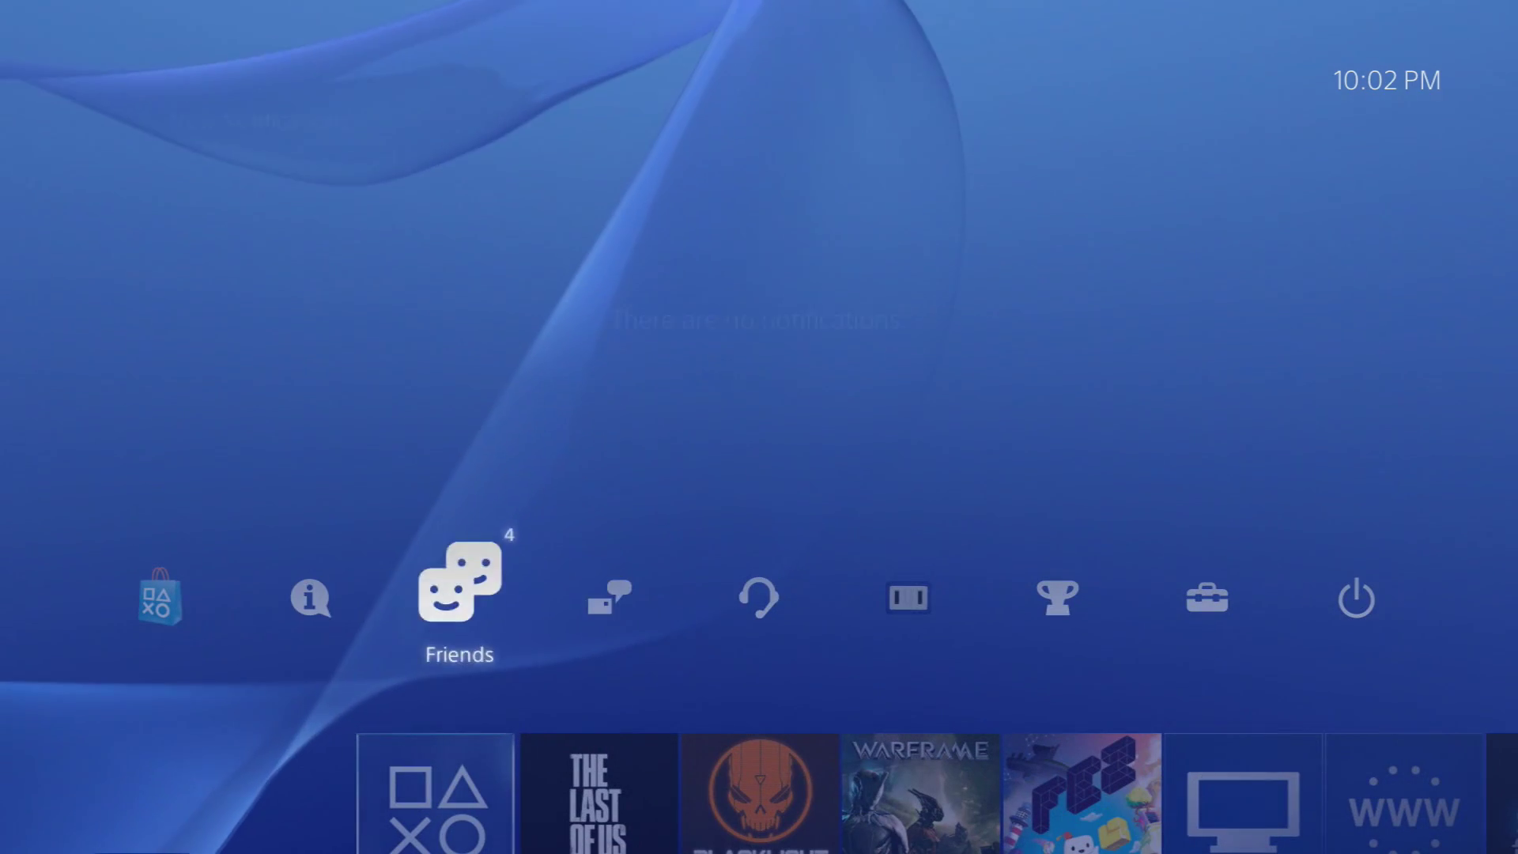
key("Return")
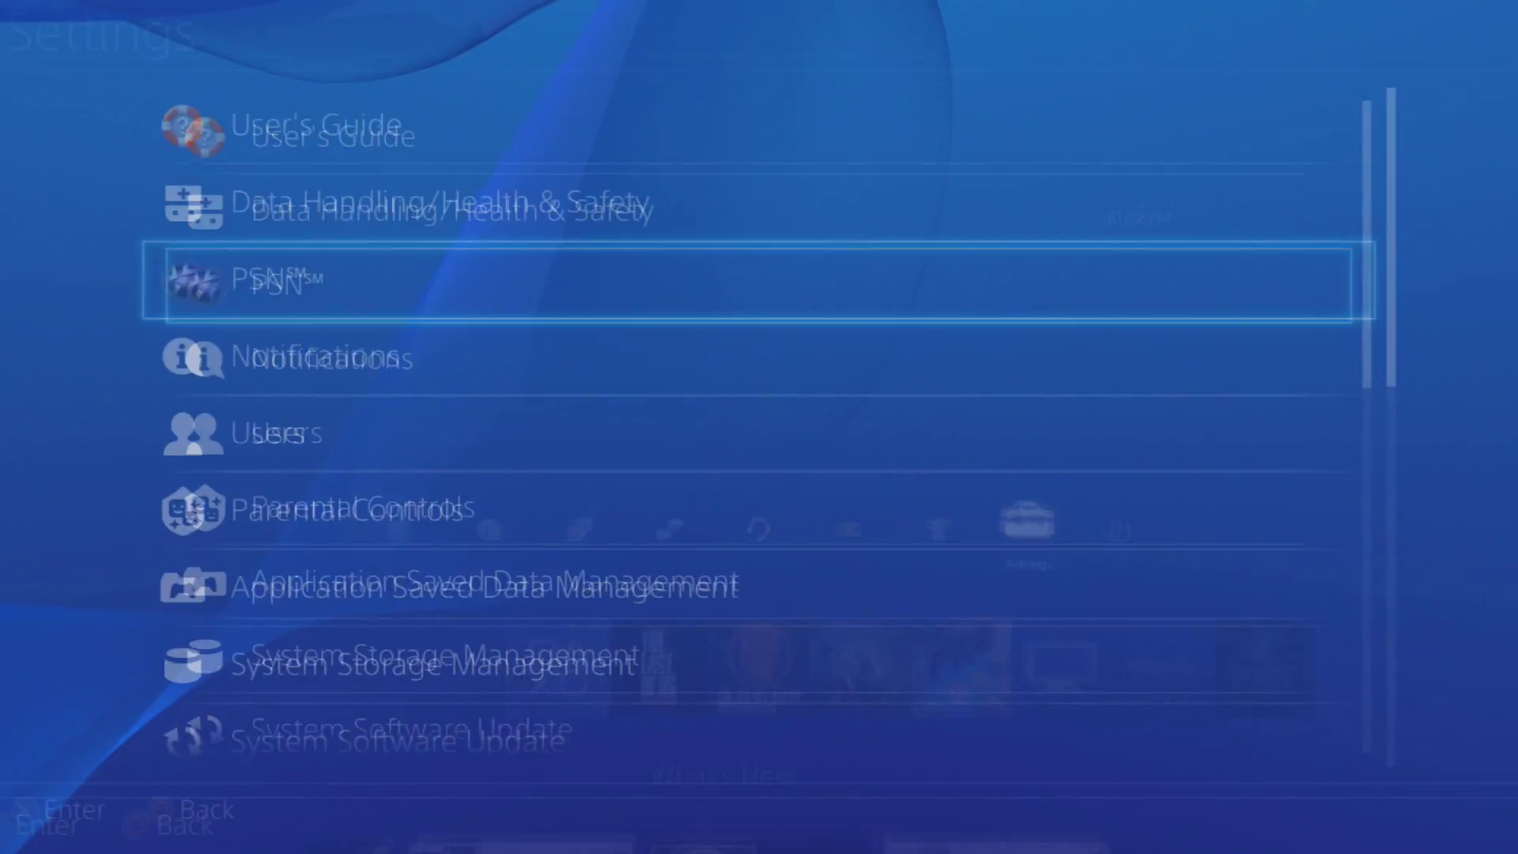
key("Down")
key("Down")
key("Down")
key("Down")
key("Down")
key("Down")
key("Down")
key("Down")
key("Down")
key("Down")
key("Down")
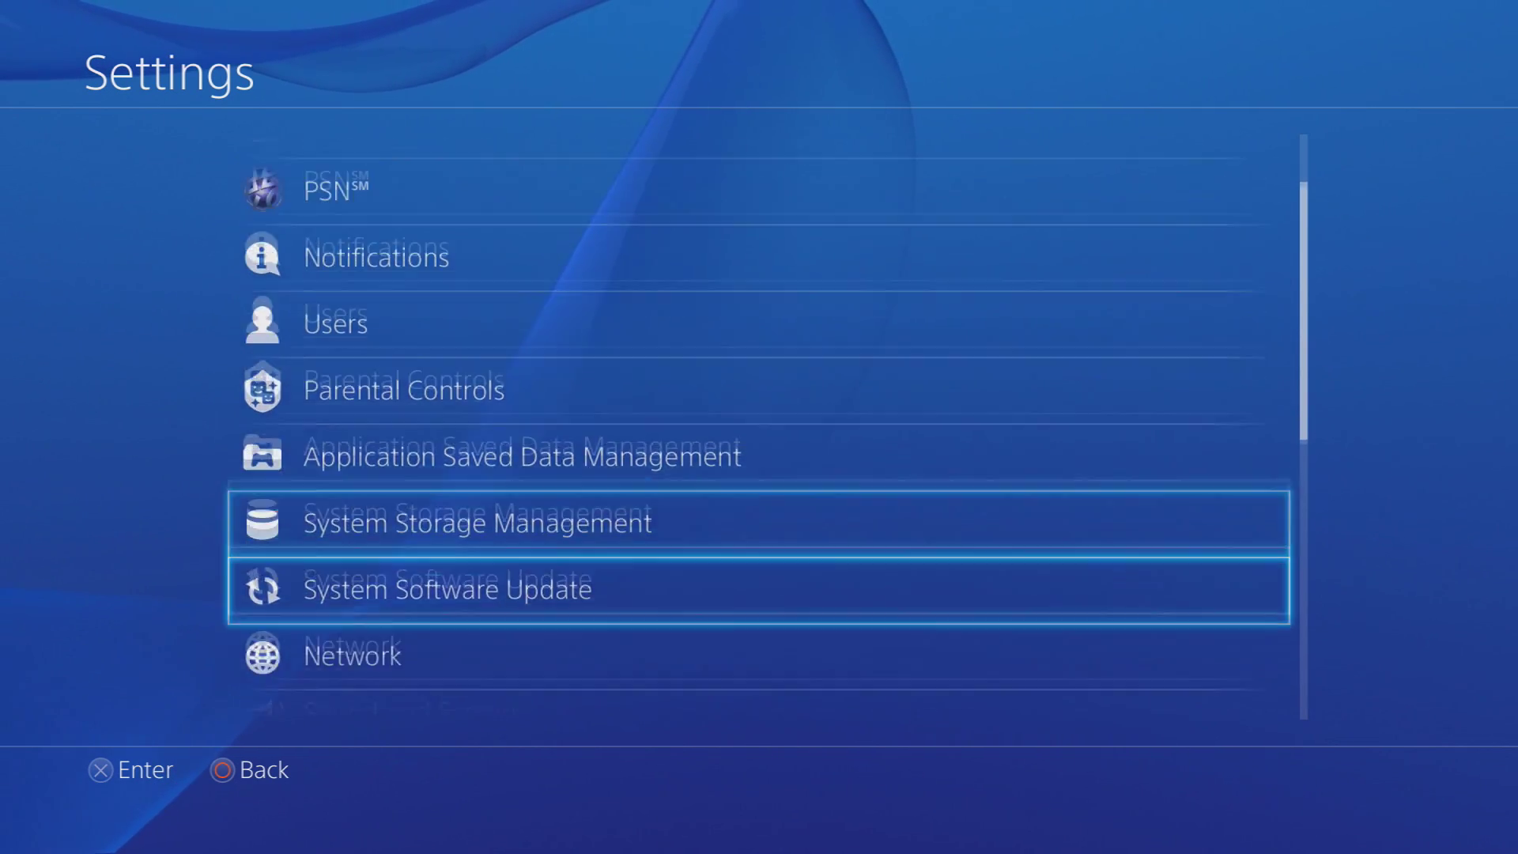
key("Down")
key("Down")
key("Down")
key("Down")
key("Down")
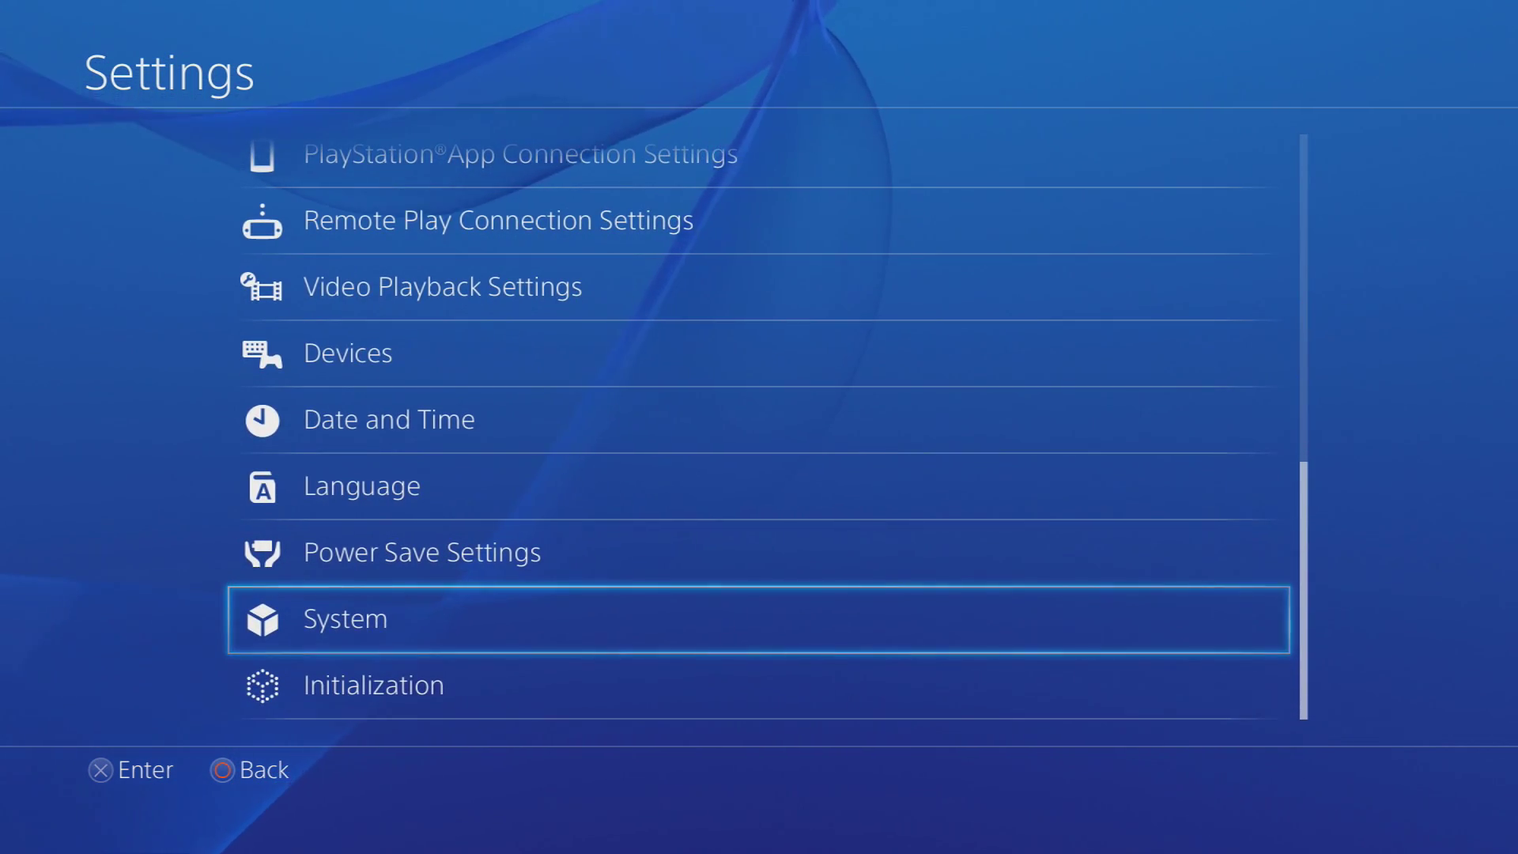
key("Return")
key("Down")
key("Down")
key("Down")
key("Down")
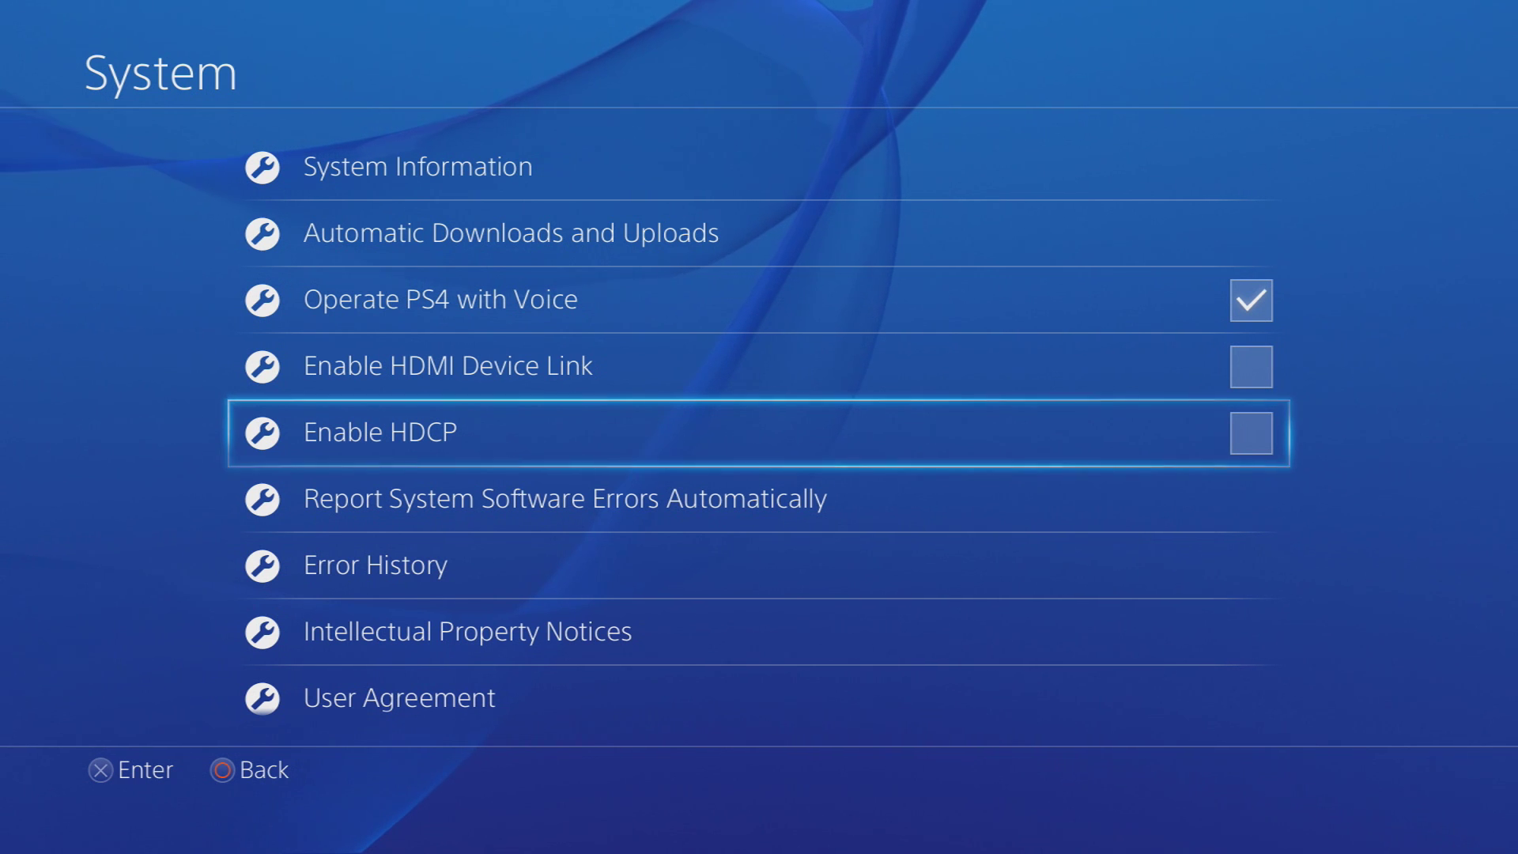
key("Escape")
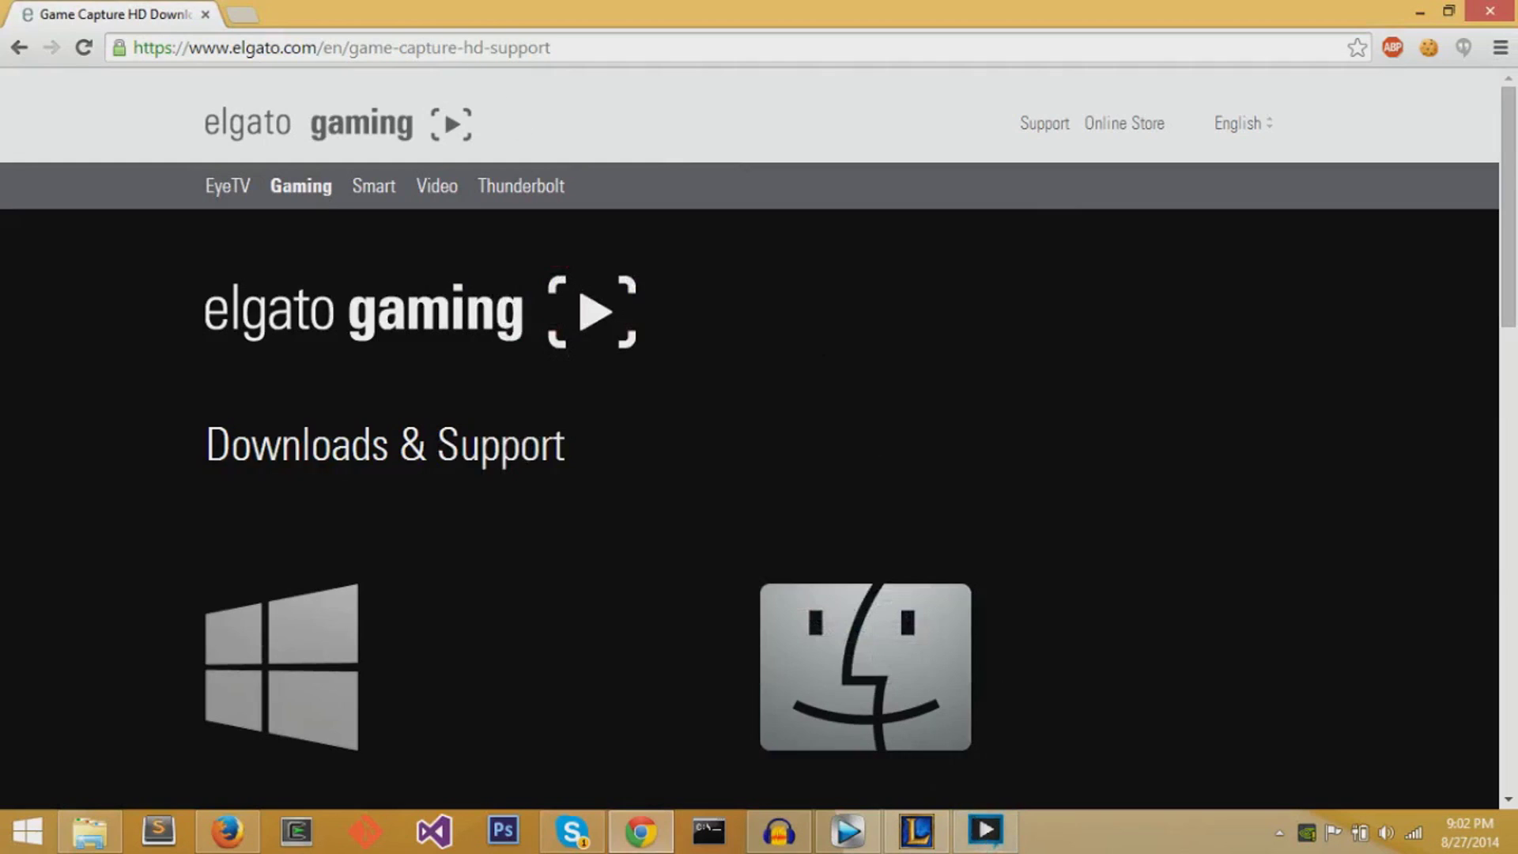
On elgato.com/en/game-capture-hd-support, review the system requirements and the 2.0 download links
left_click(449, 49)
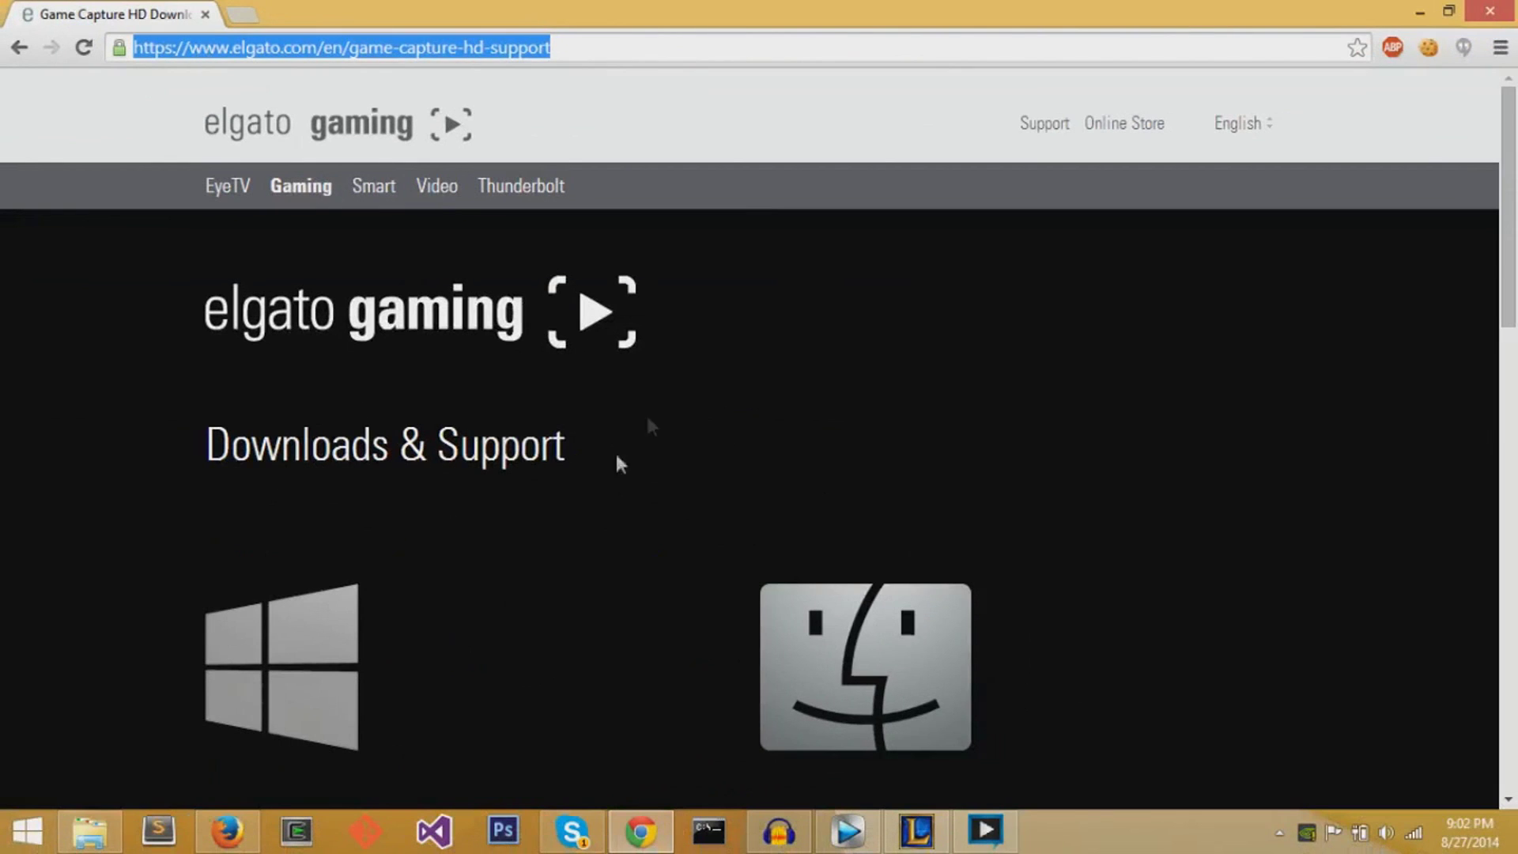
left_click(718, 376)
scroll(688, 399, "down", 3)
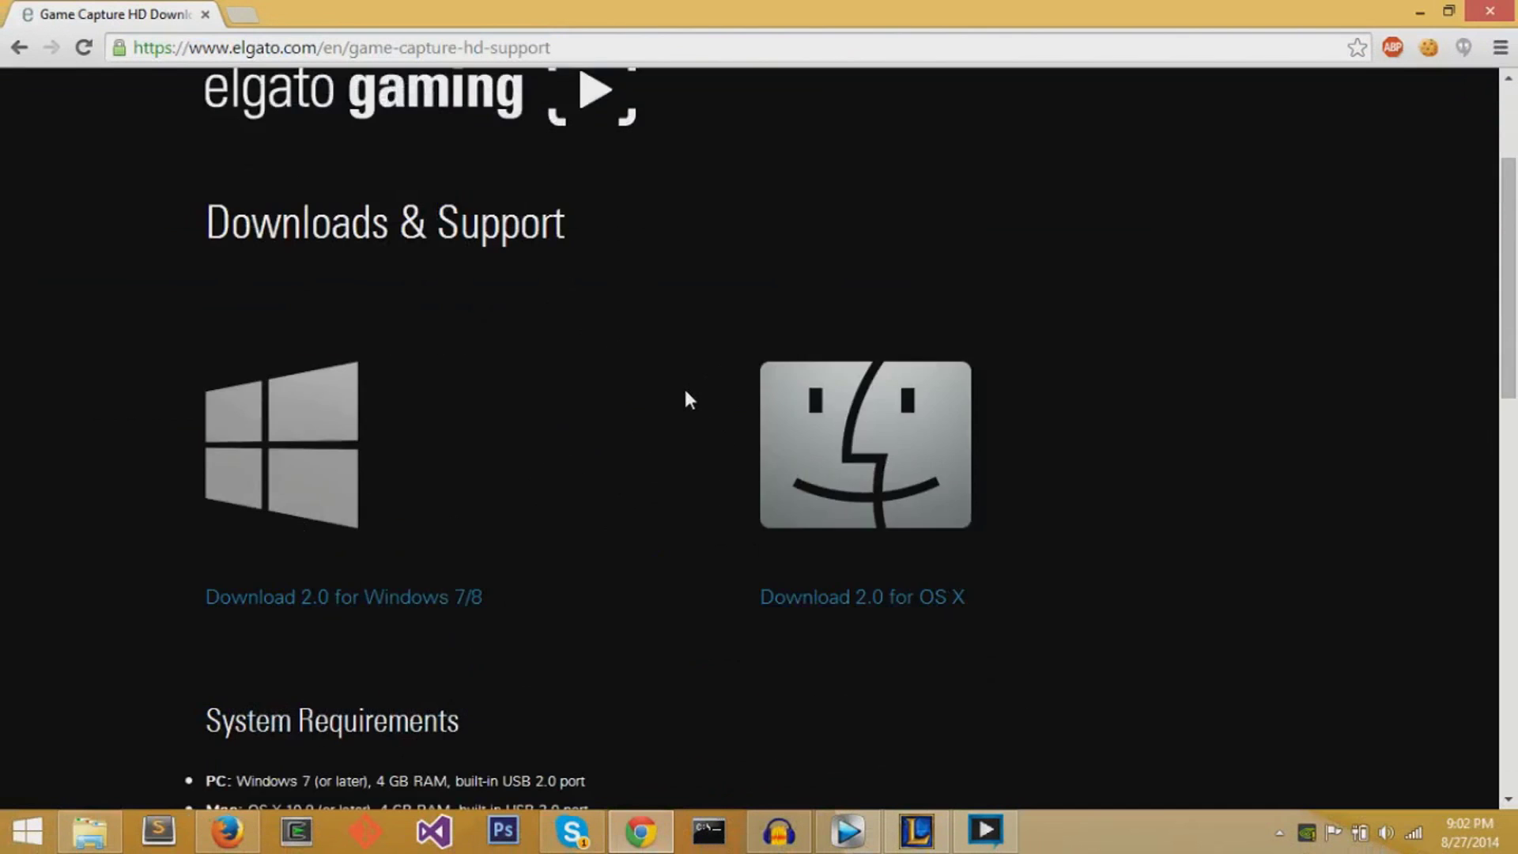
scroll(688, 399, "up", 2)
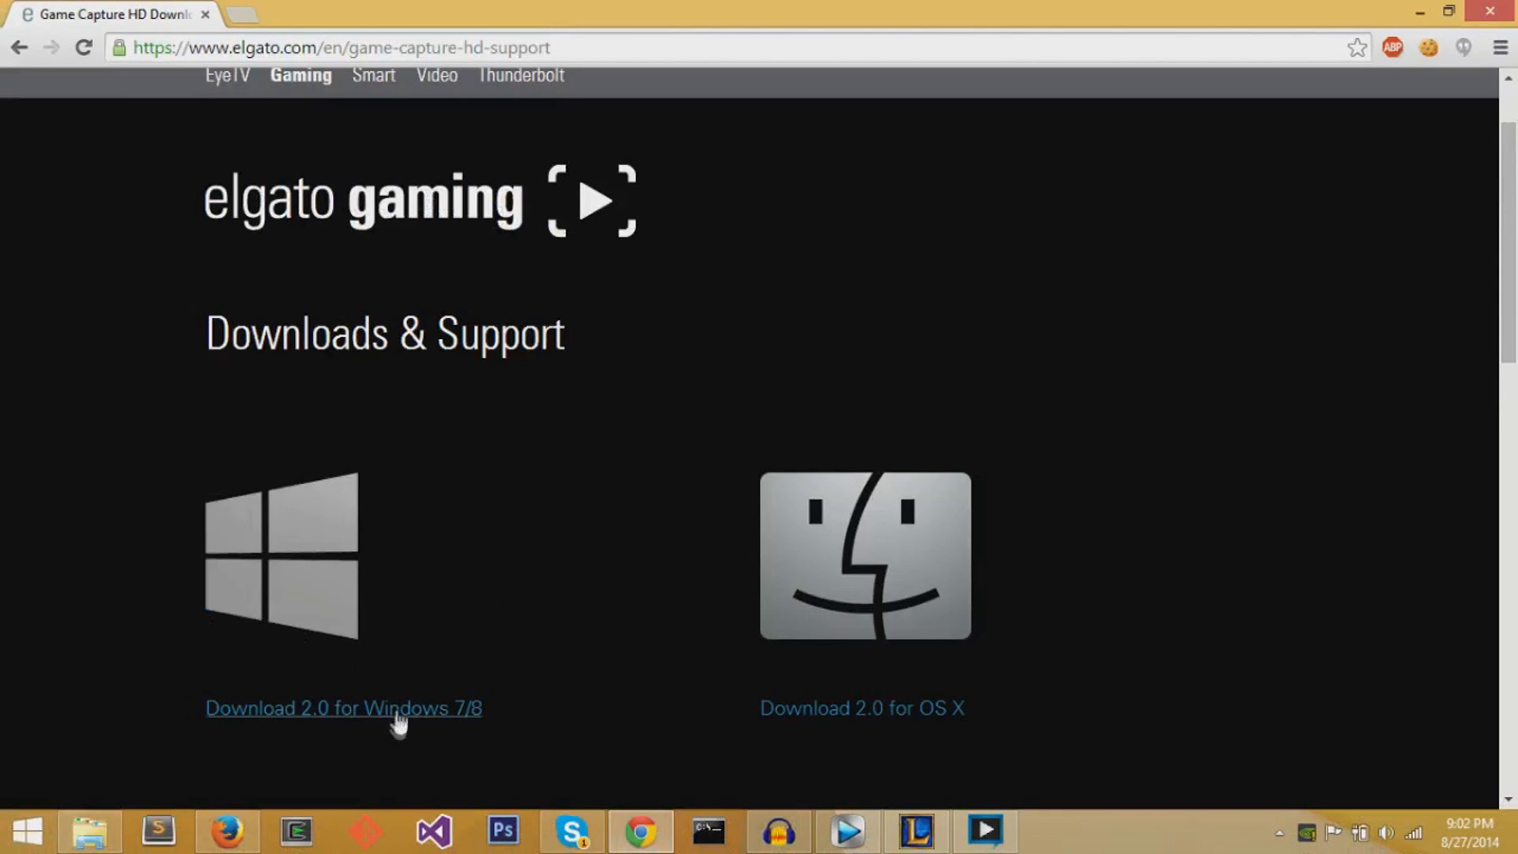
scroll(661, 644, "down", 5)
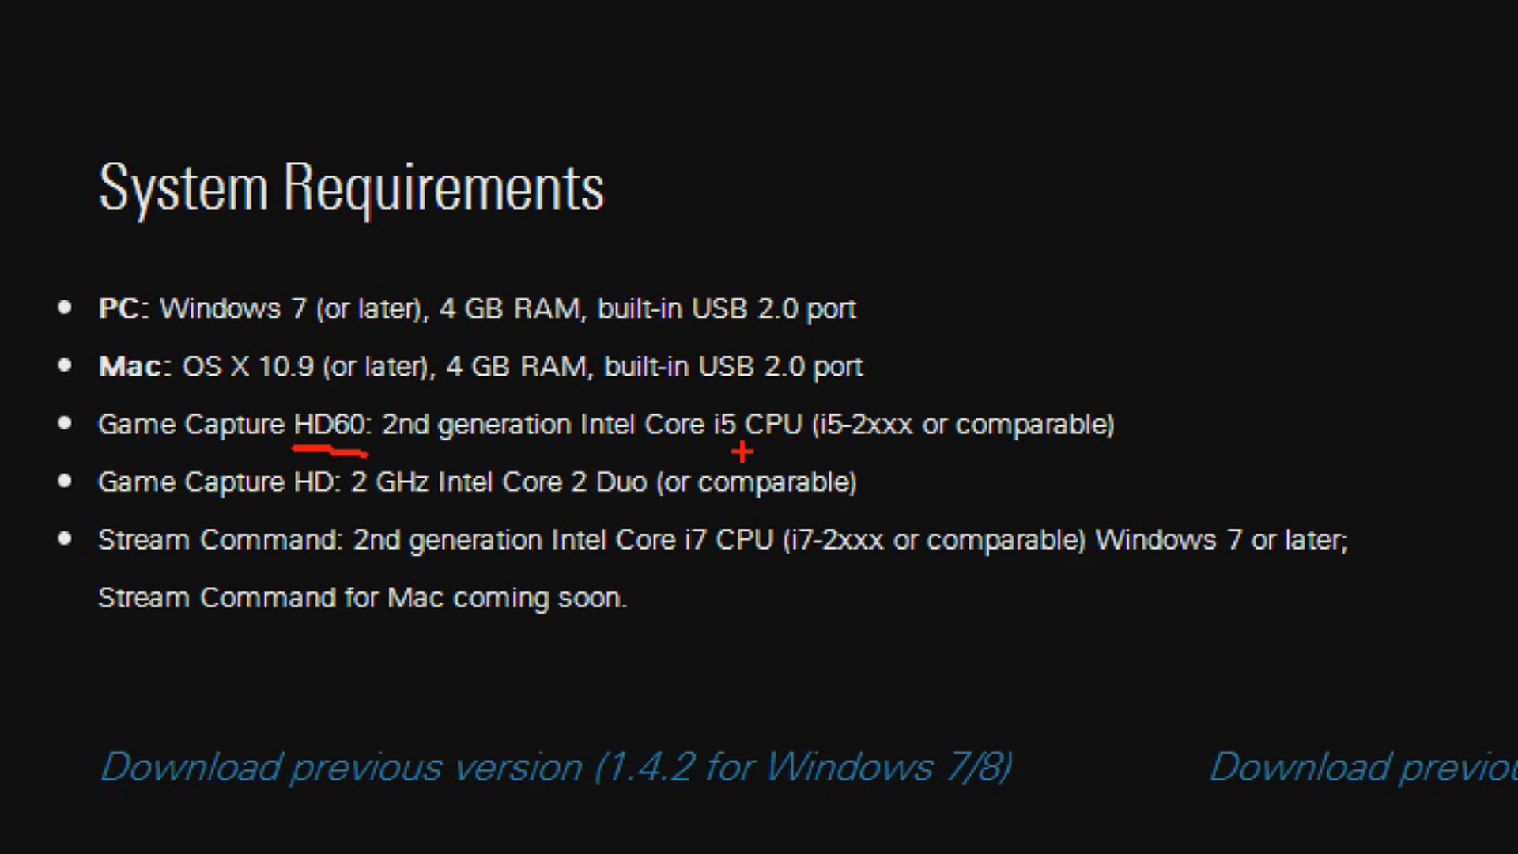
key("Escape")
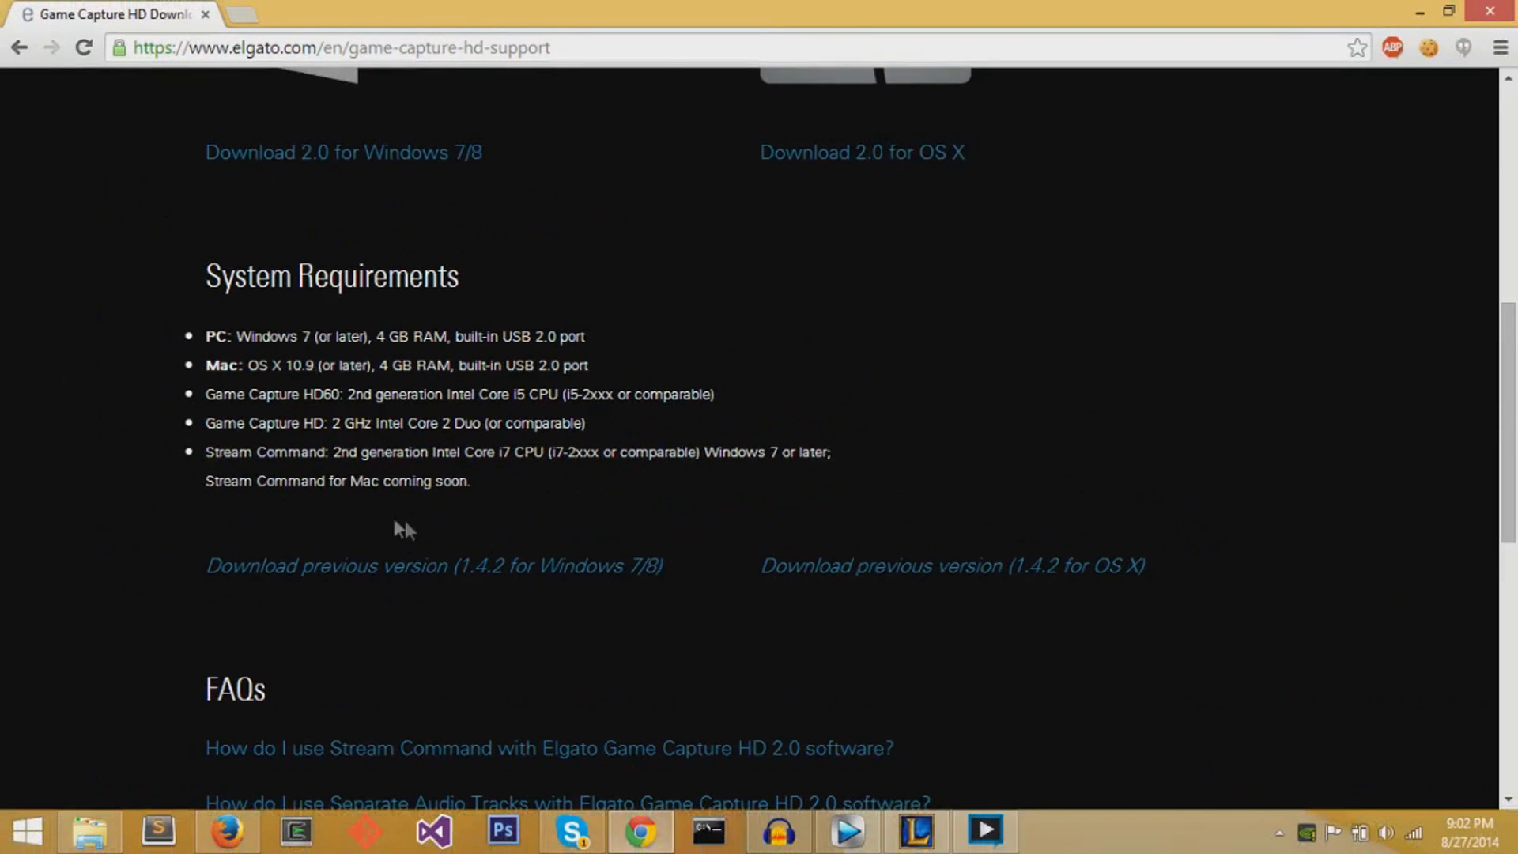
scroll(427, 530, "down", 4)
scroll(239, 433, "up", 10)
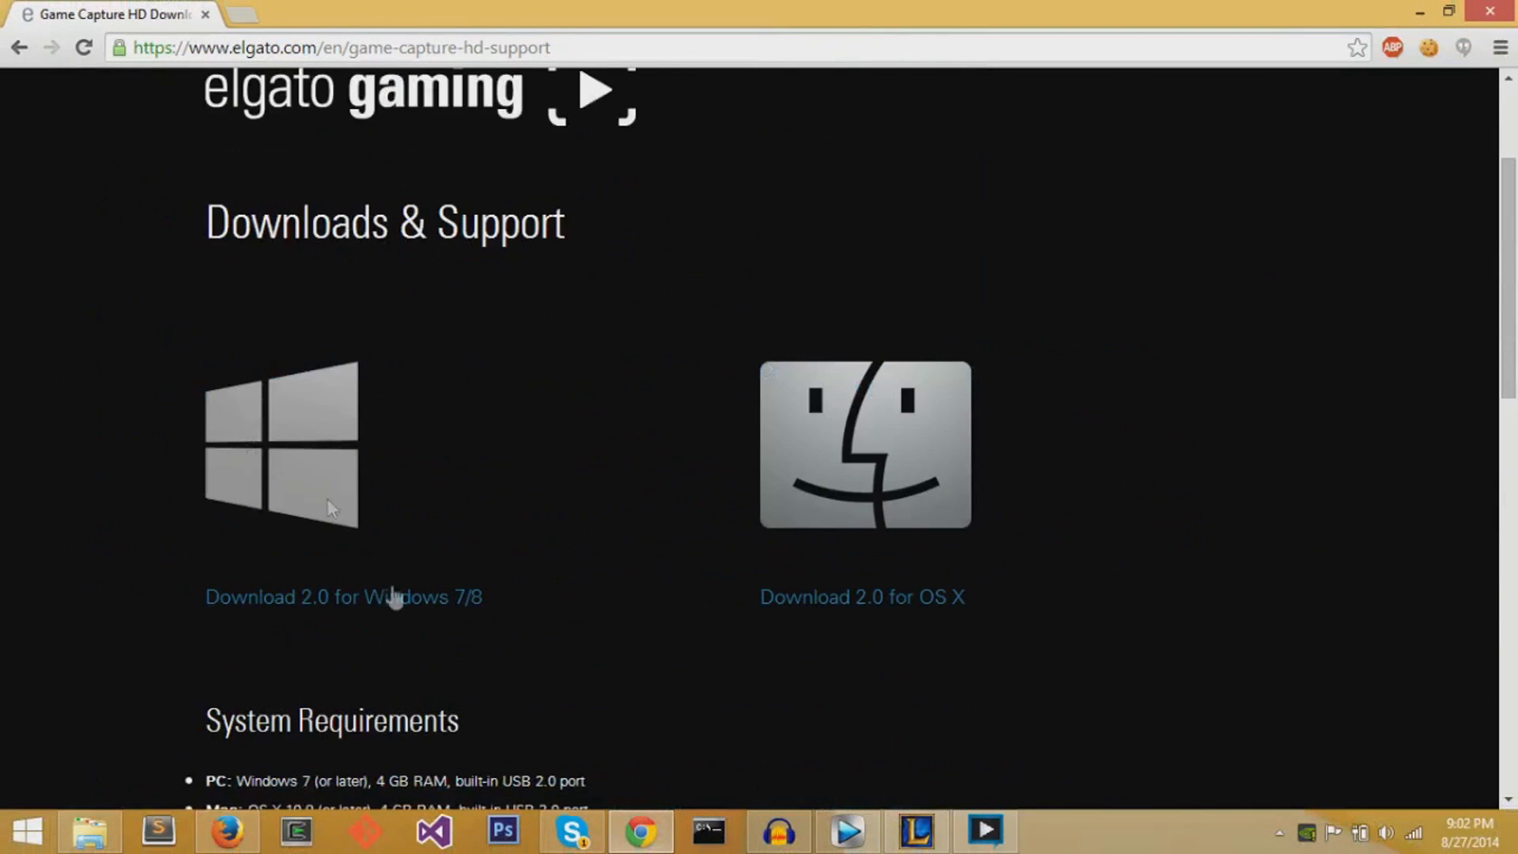
Save the Windows 7/8 installer GameCaptureSetup_2.01.7.msi to Downloads and launch it
left_click(435, 610)
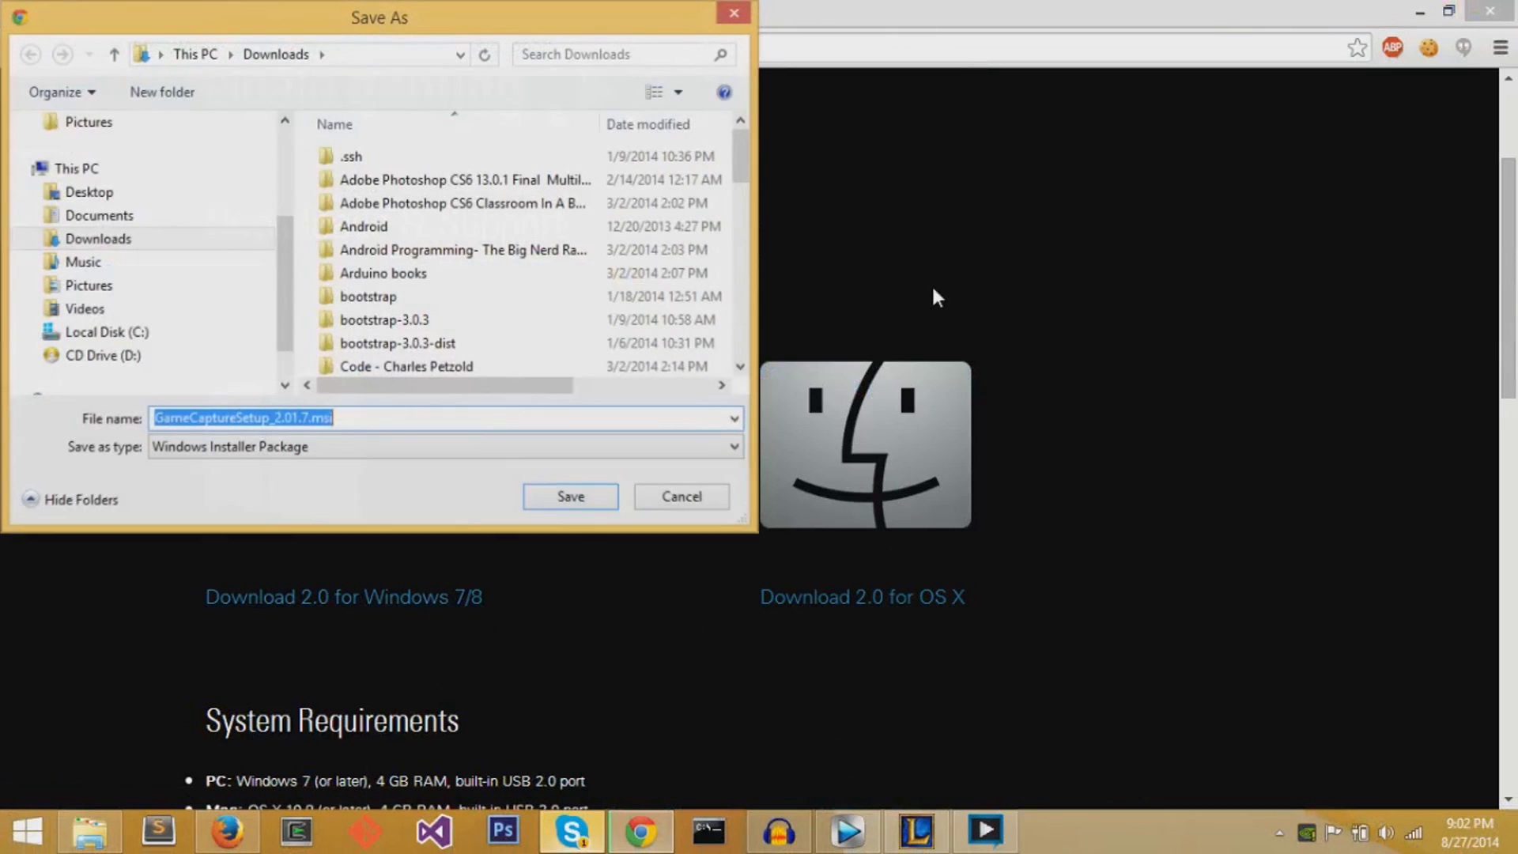
left_click(545, 500)
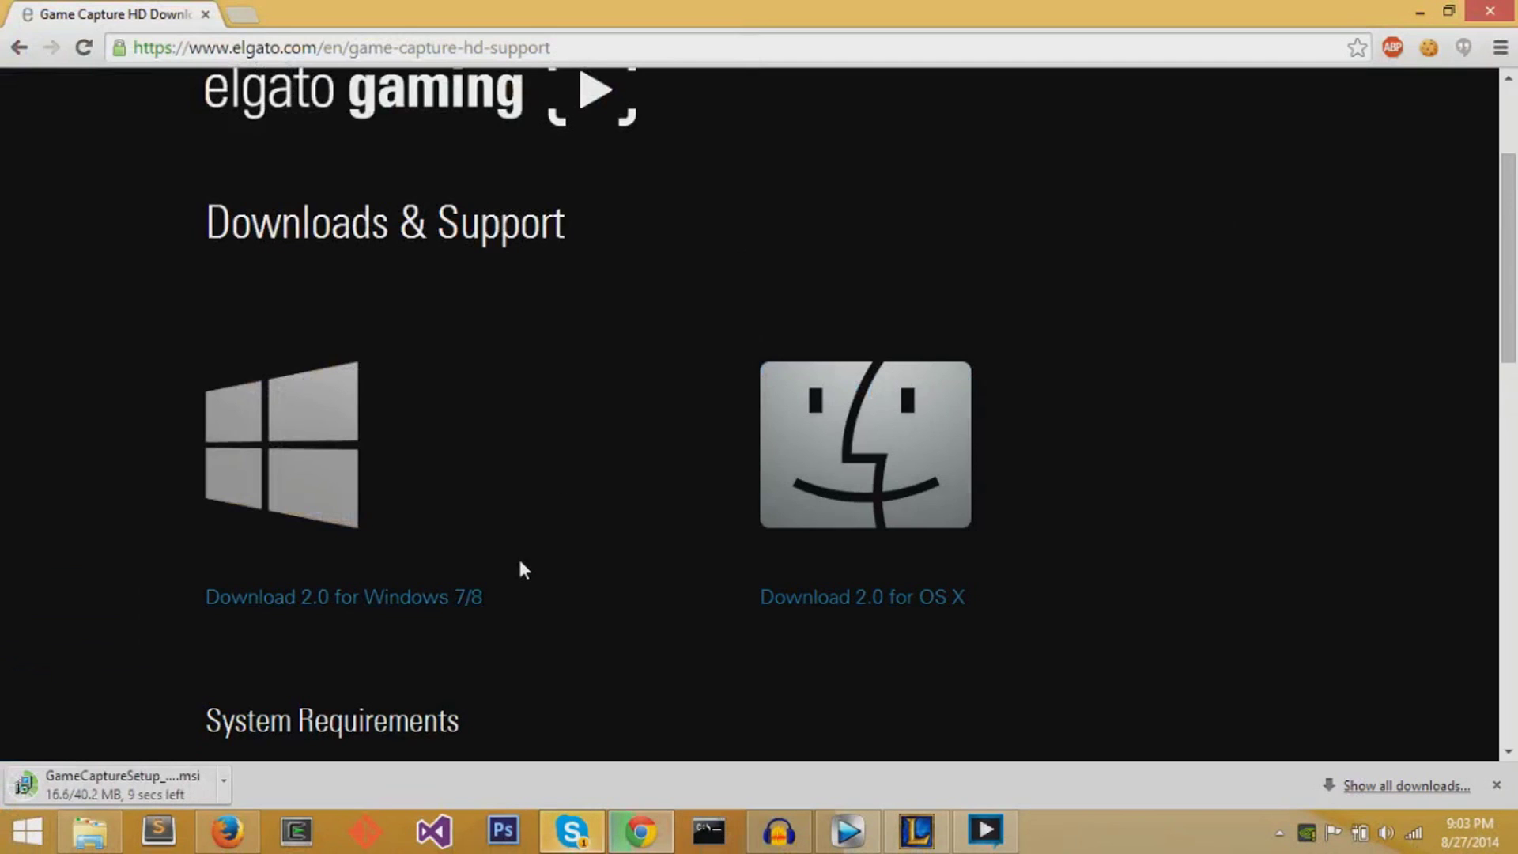
scroll(521, 569, "up", 1)
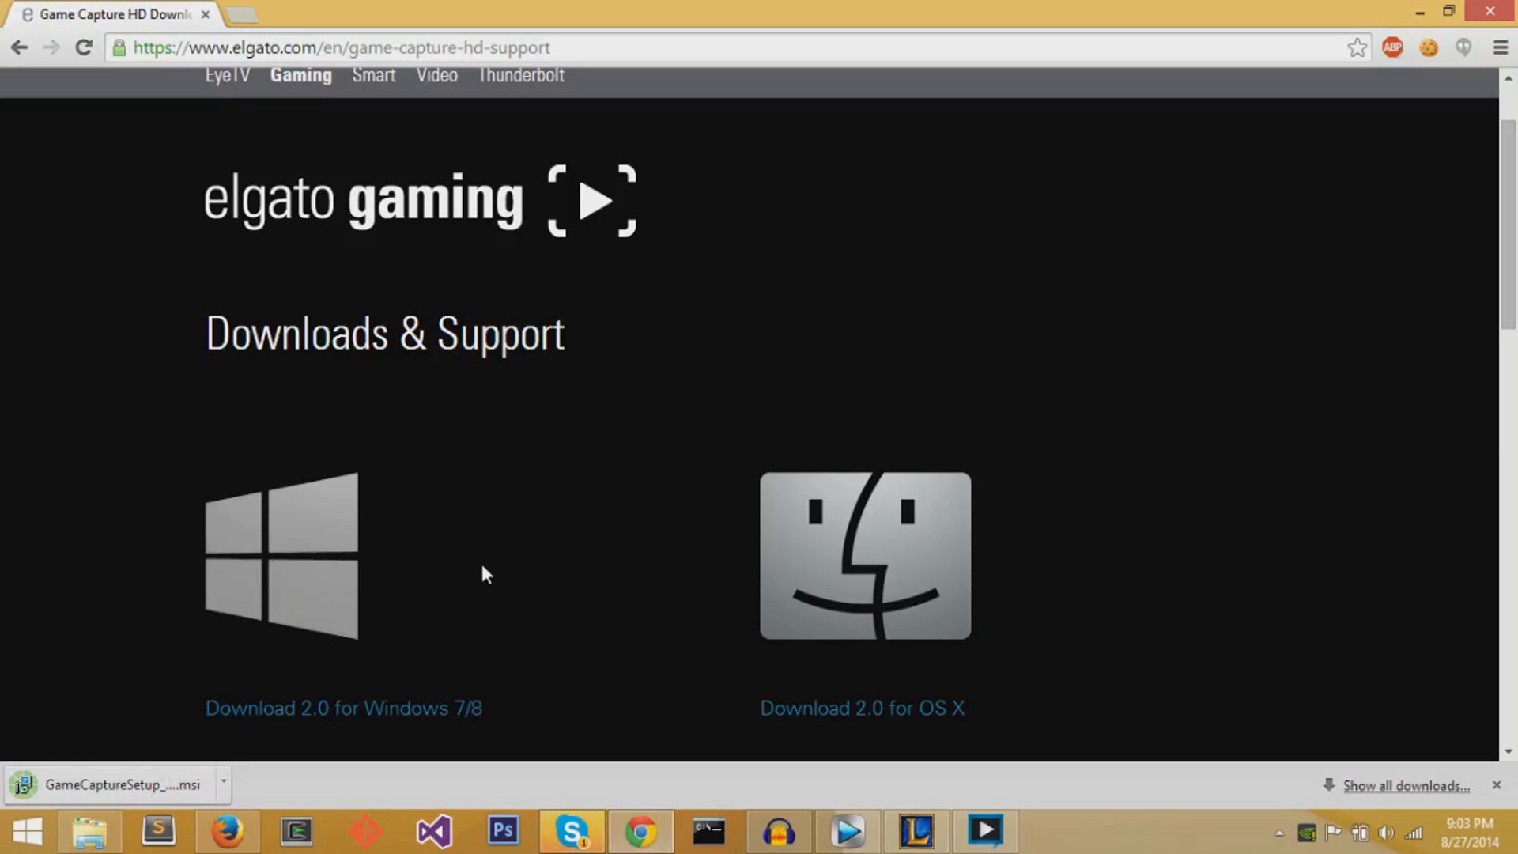
left_click(168, 785)
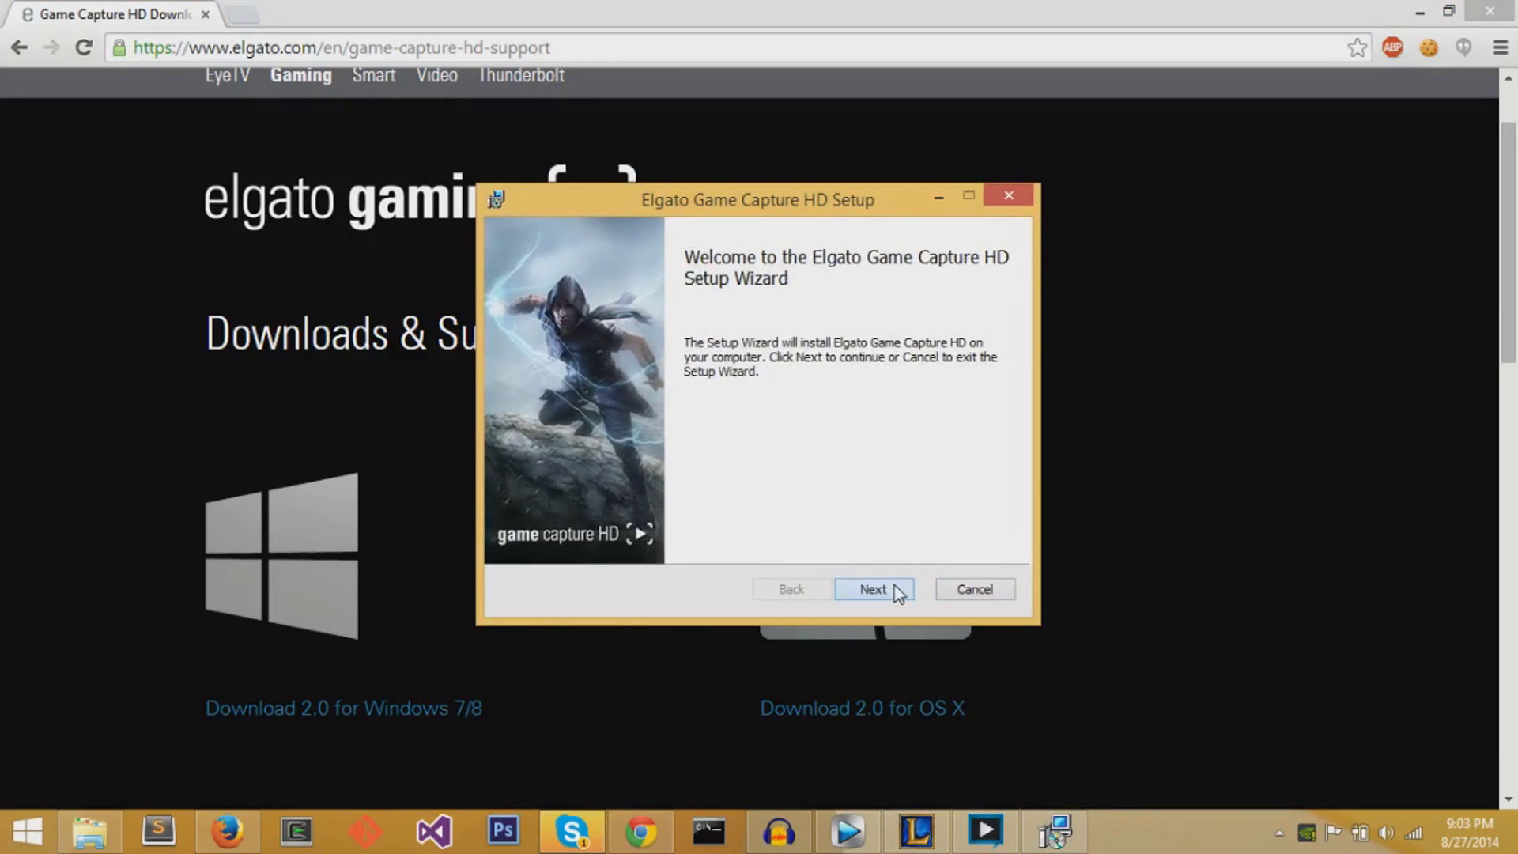
Accept the license, keep the default folder, and install without closing running applications
left_click(896, 588)
left_click(689, 541)
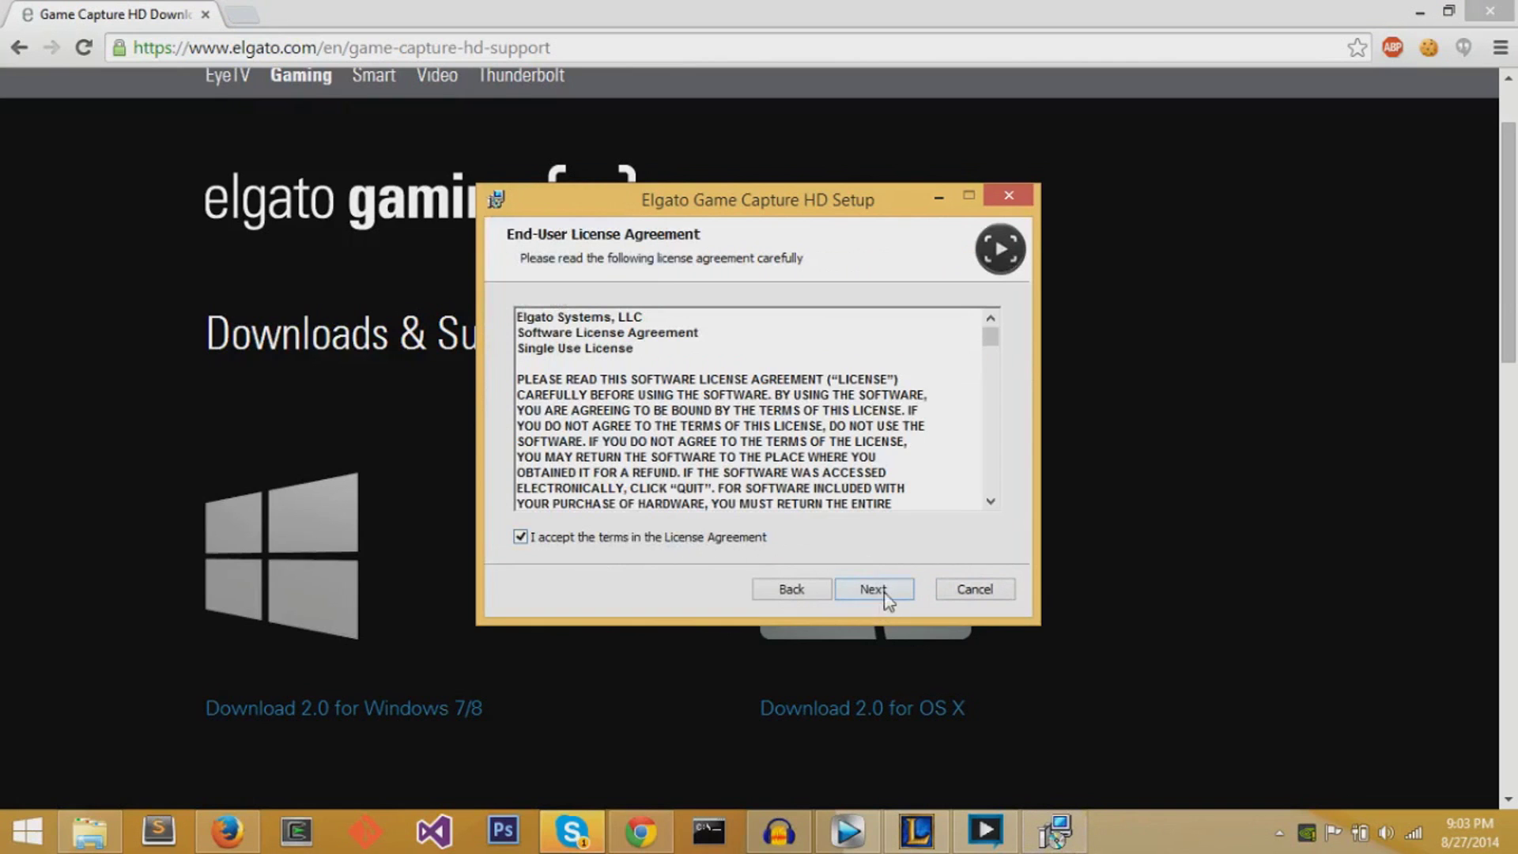
left_click(886, 594)
left_click(887, 593)
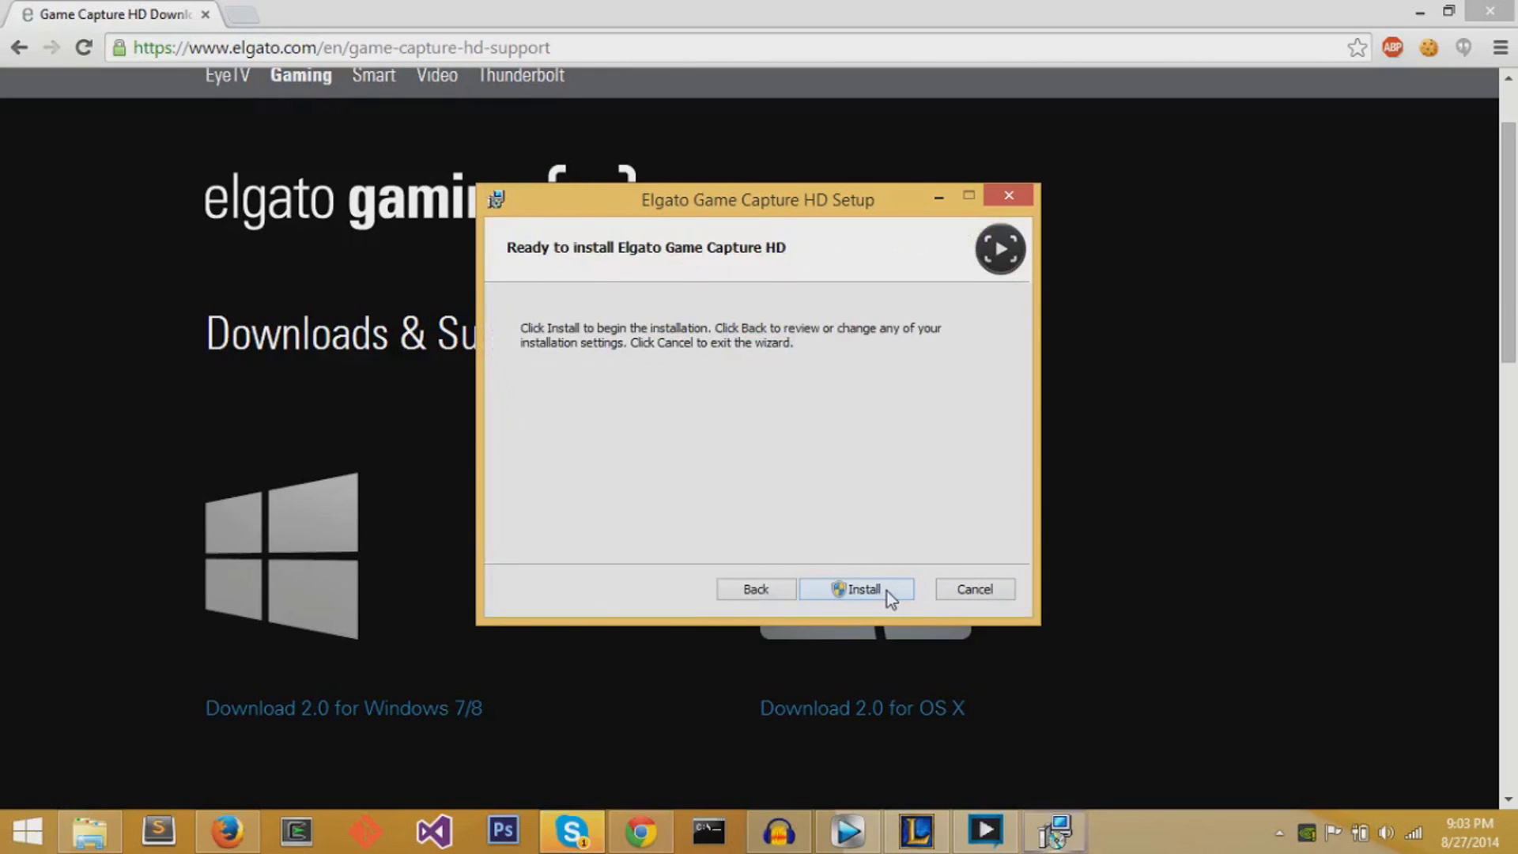
left_click(861, 589)
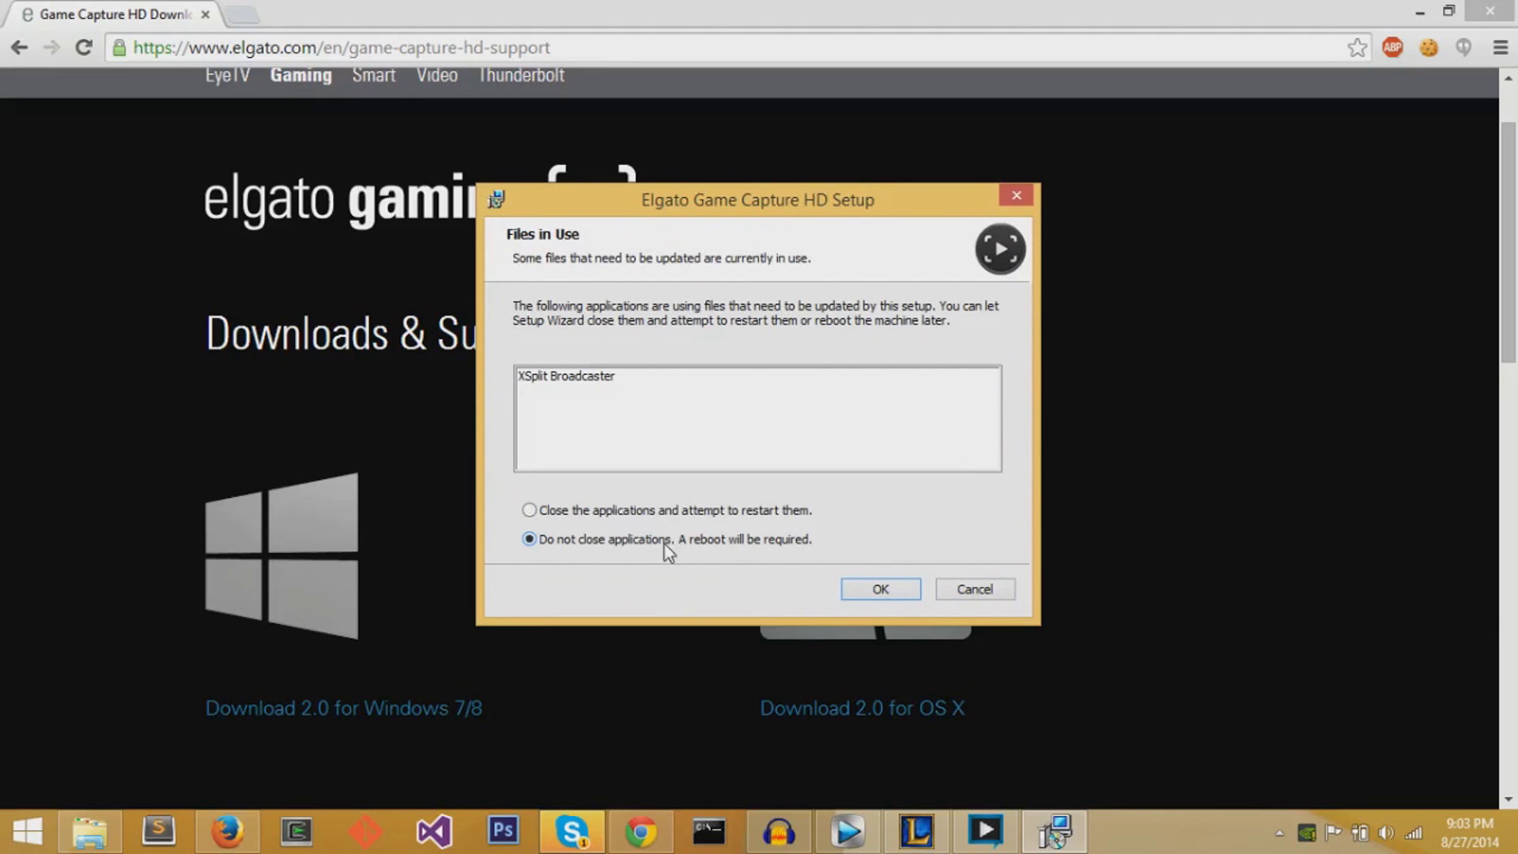
left_click(900, 591)
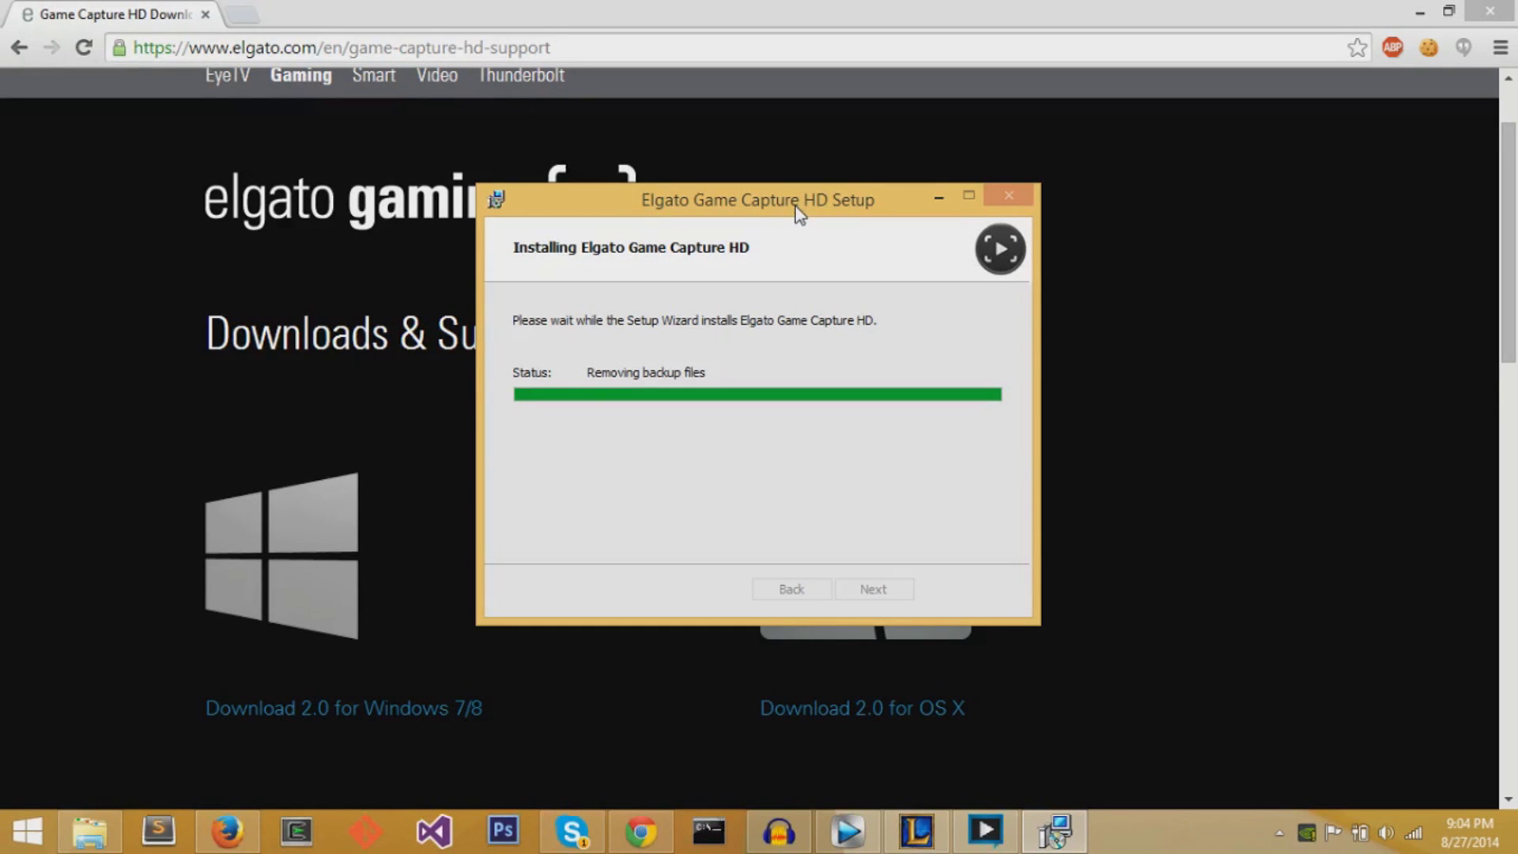
Finish the Game Capture HD setup wizard once installation completes
mouse_move(1057, 838)
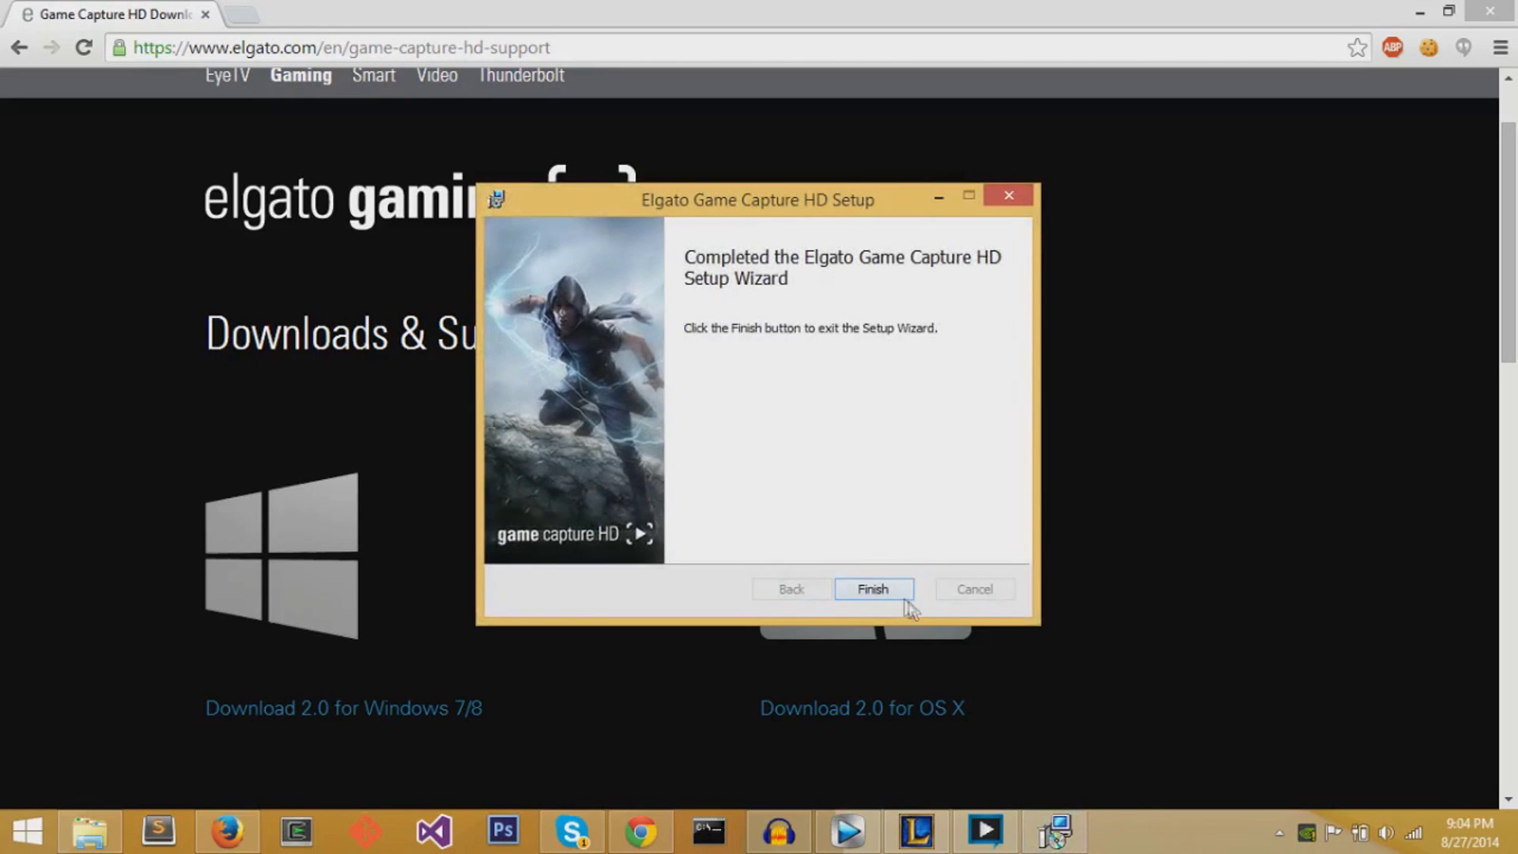
left_click(893, 591)
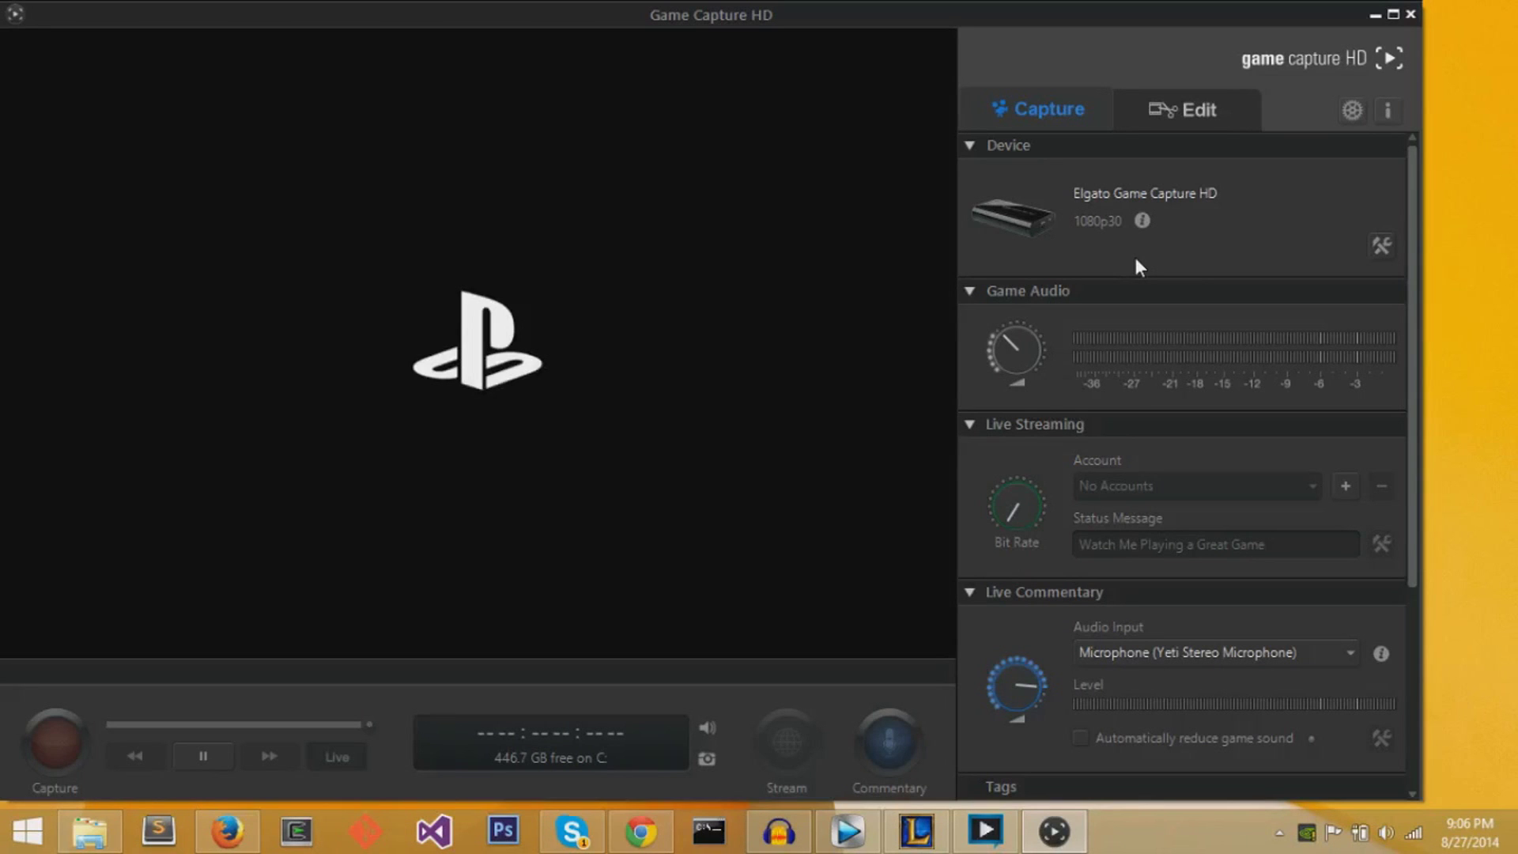
left_click(1384, 246)
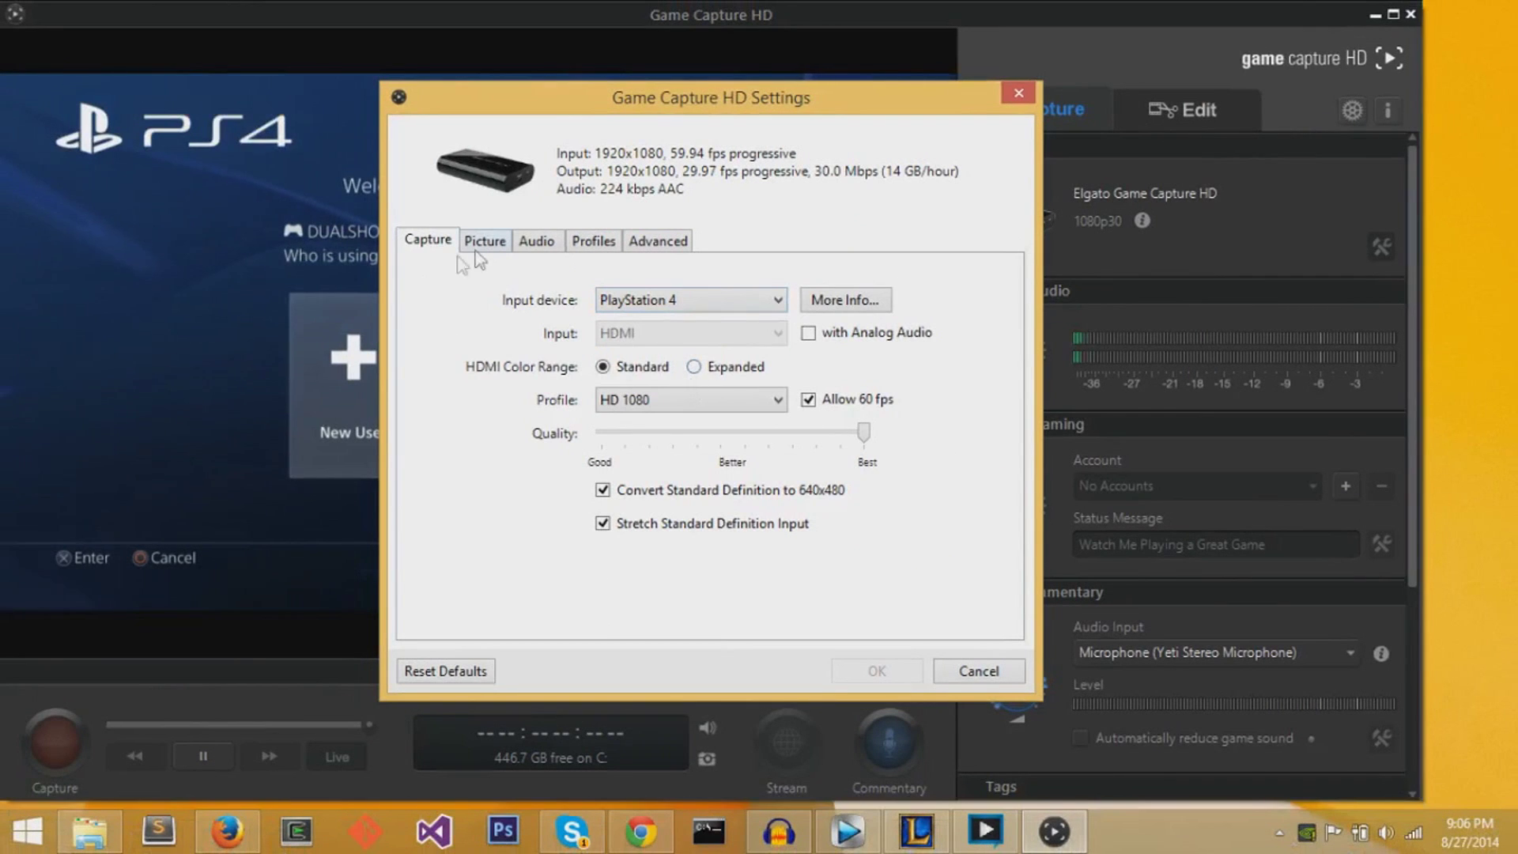
left_click(286, 96)
left_click(427, 98)
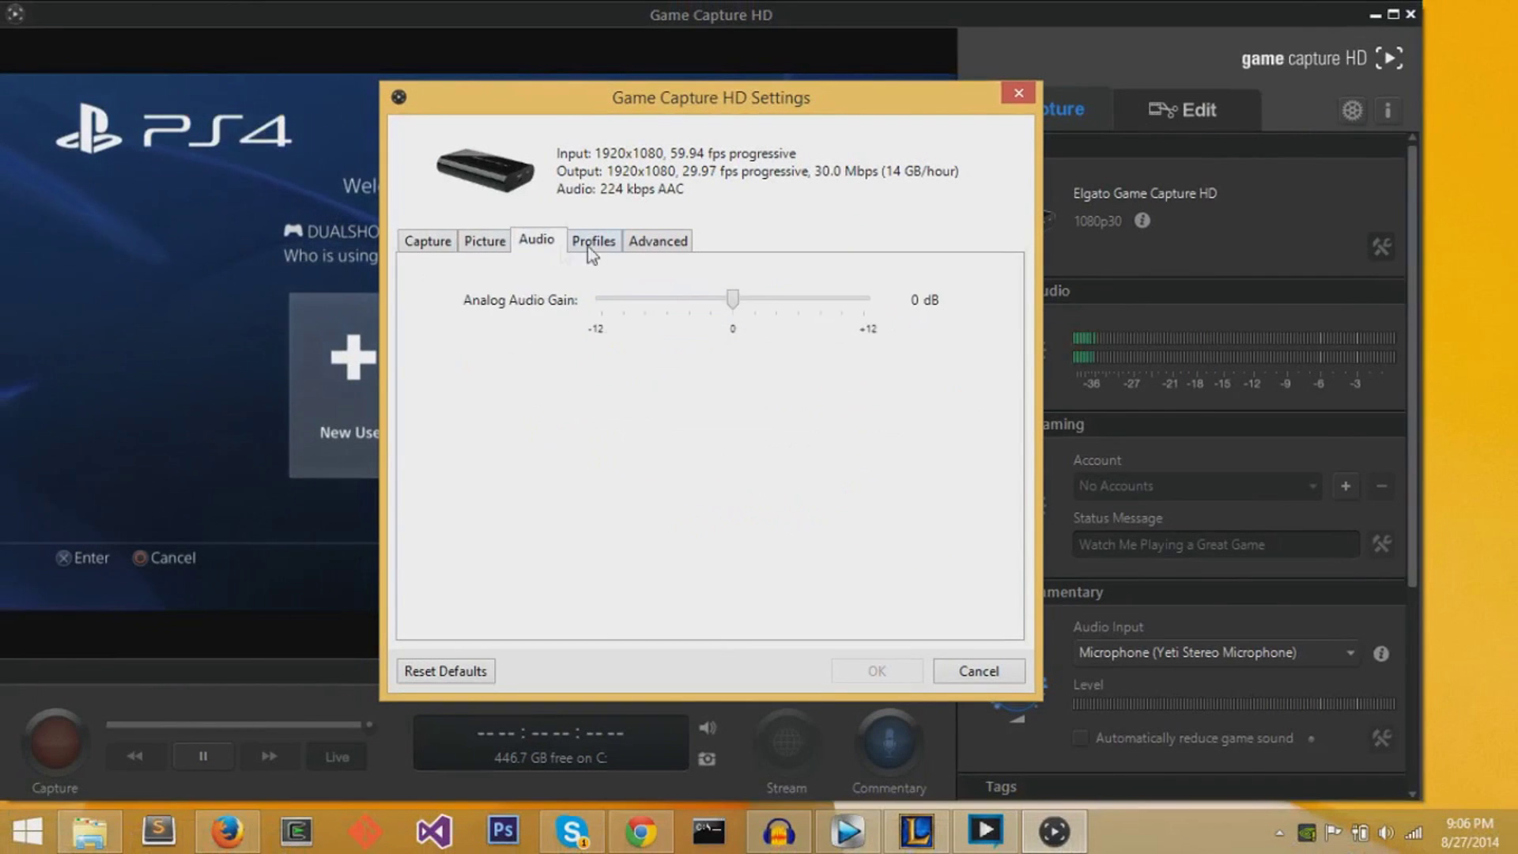
left_click(593, 241)
left_click(658, 241)
left_click(428, 241)
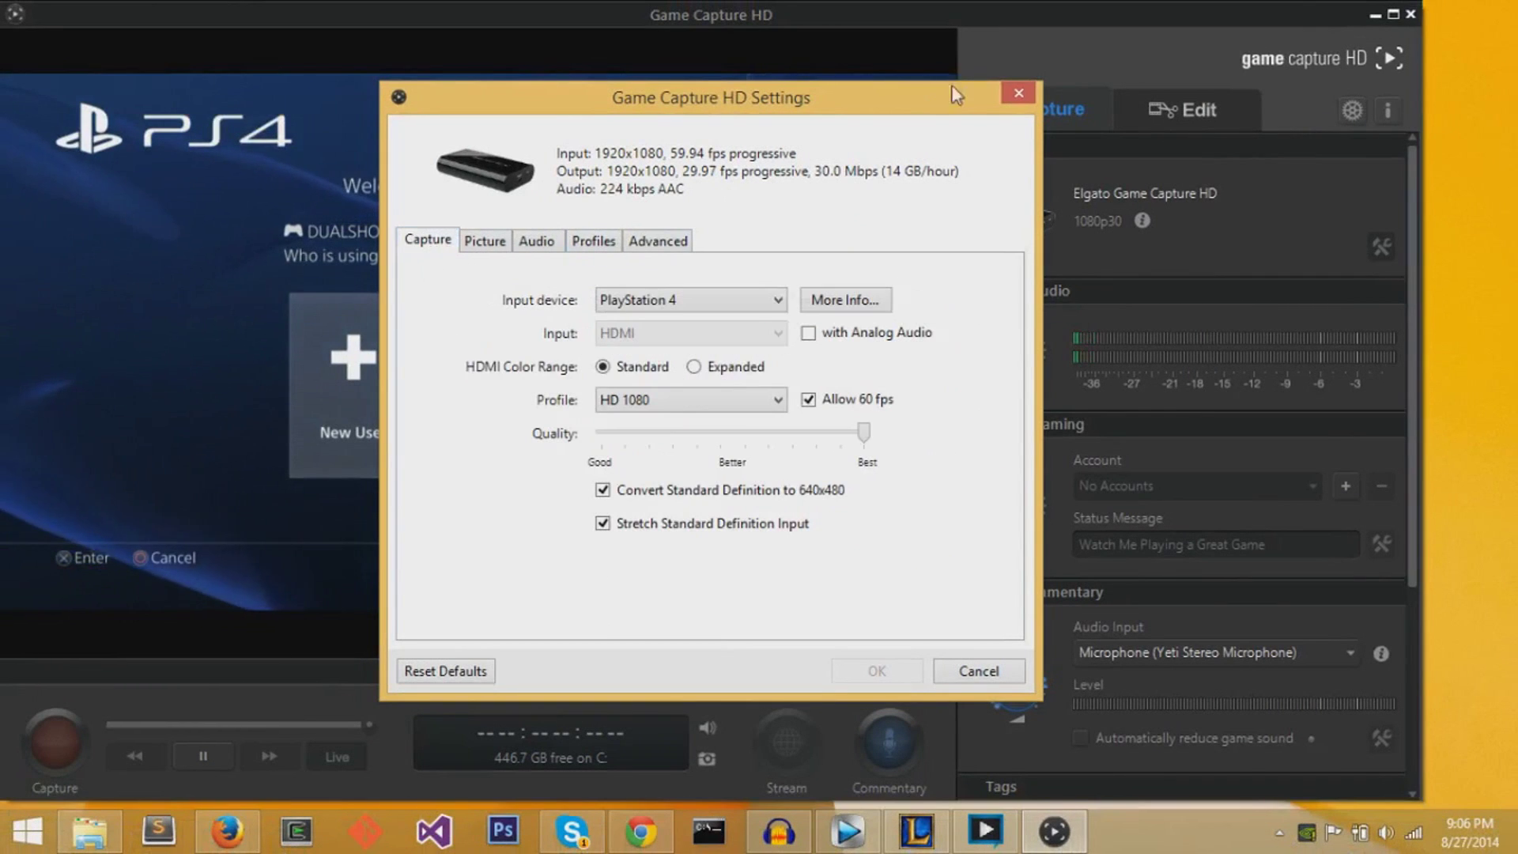
left_click(1019, 93)
left_click(1352, 110)
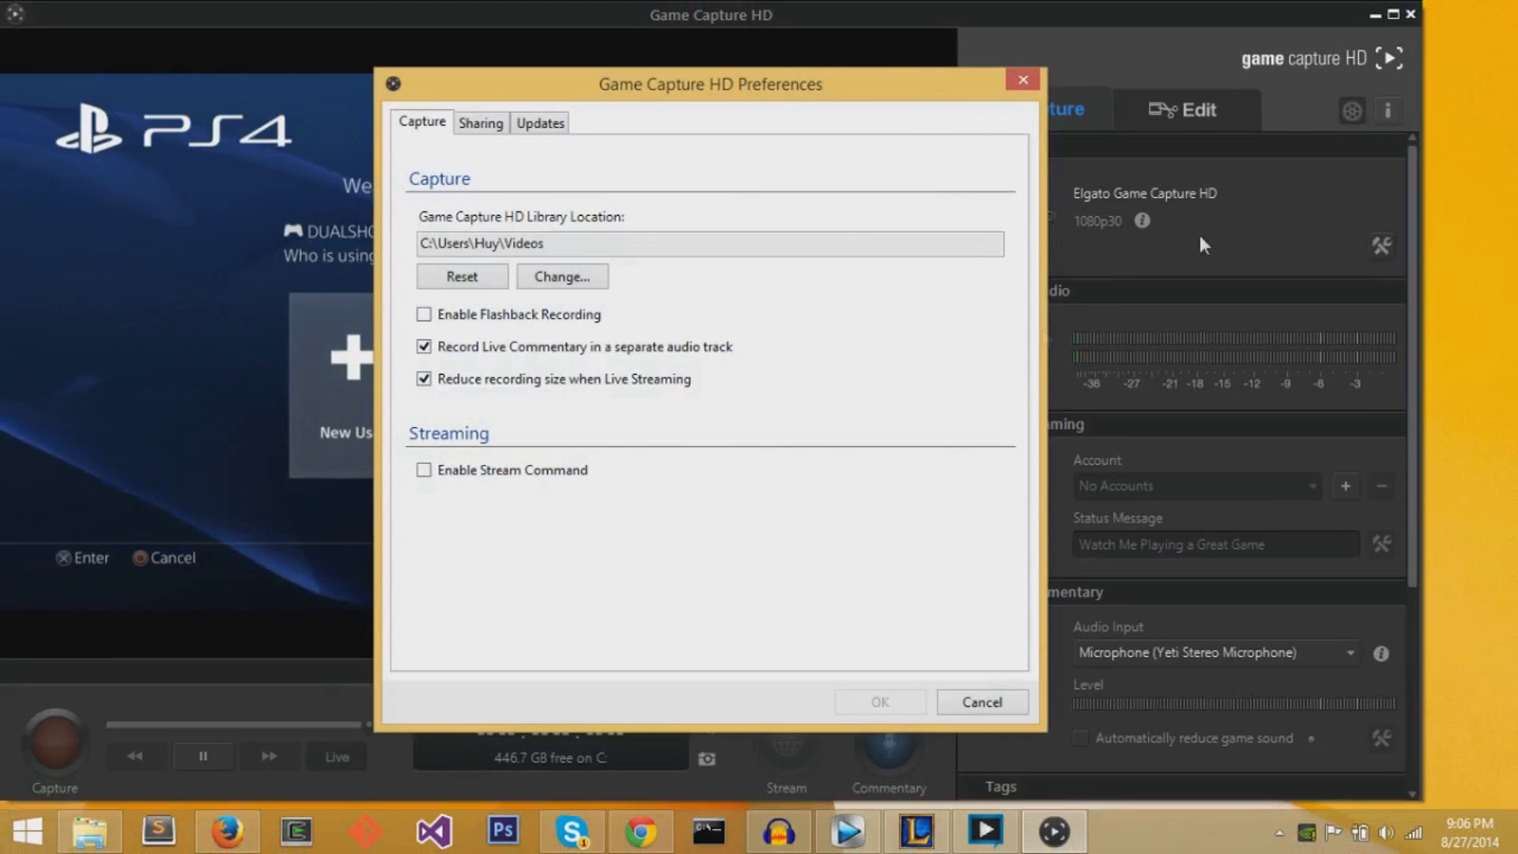
left_click(481, 122)
left_click(540, 123)
left_click(439, 124)
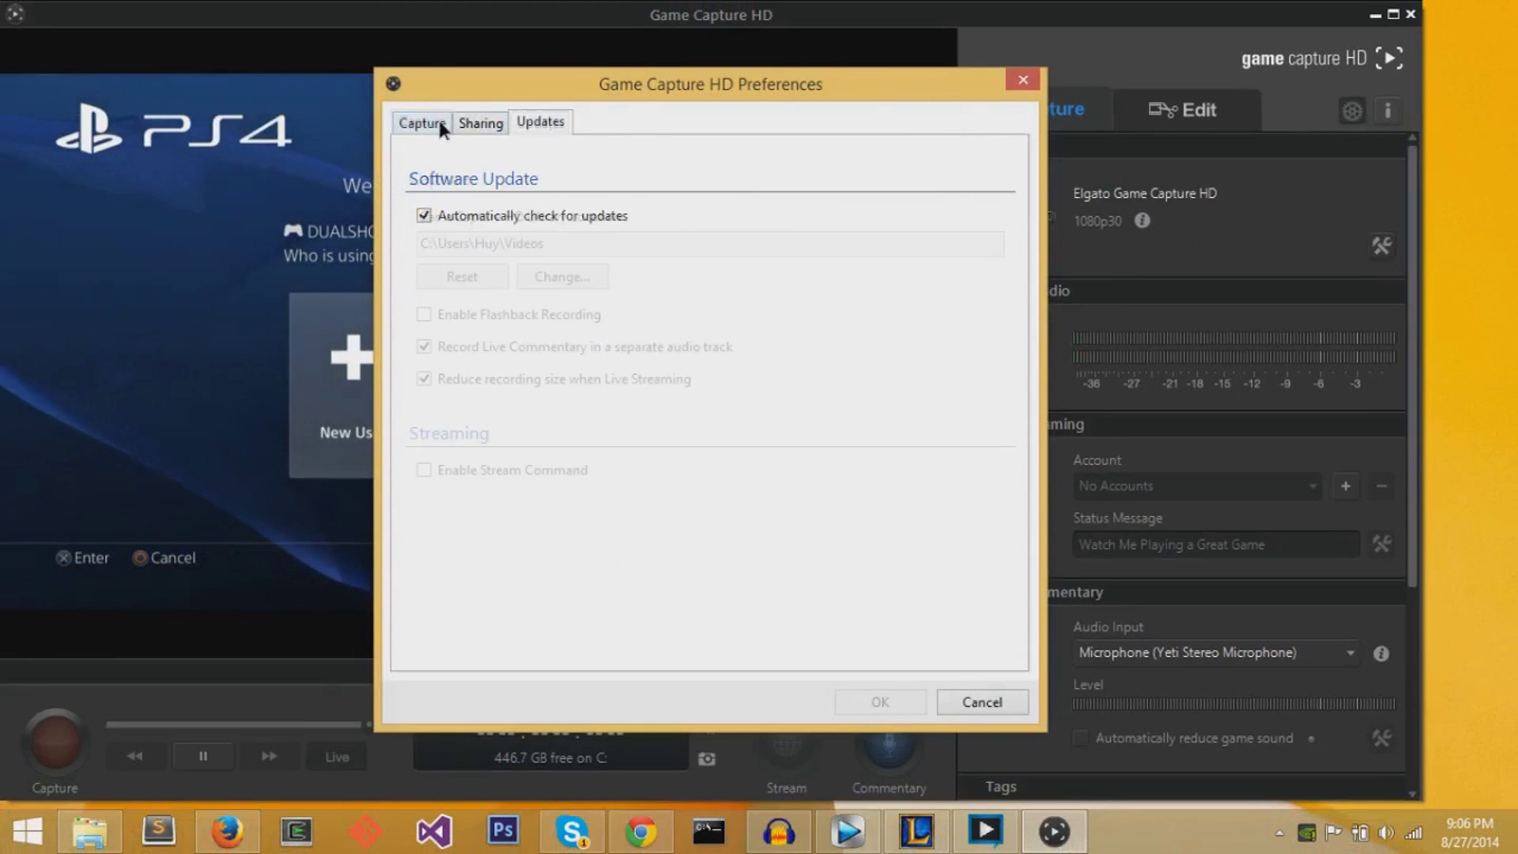
left_click(1028, 84)
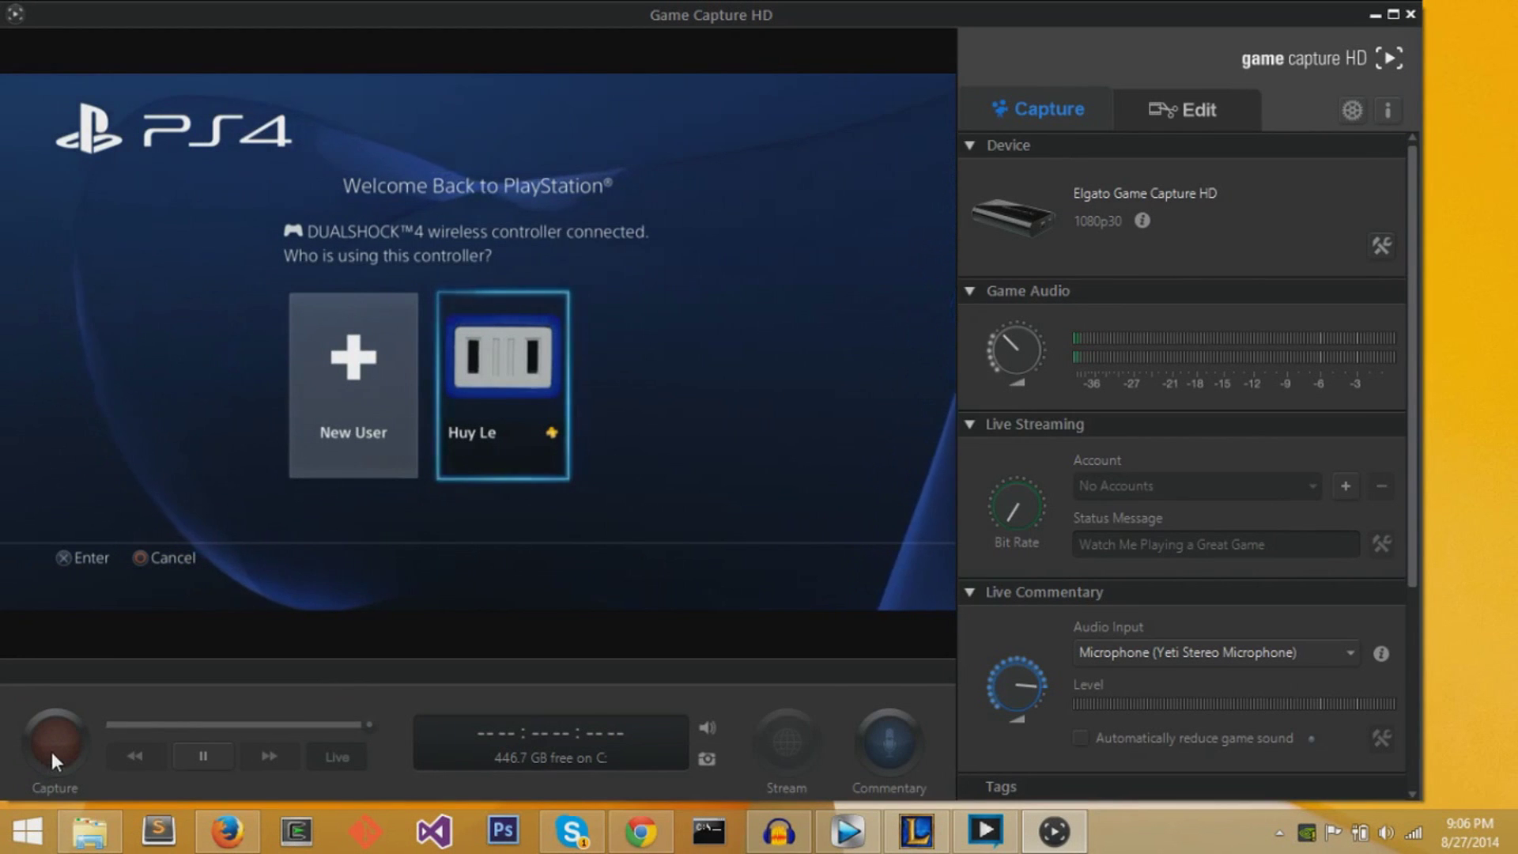
left_click(891, 745)
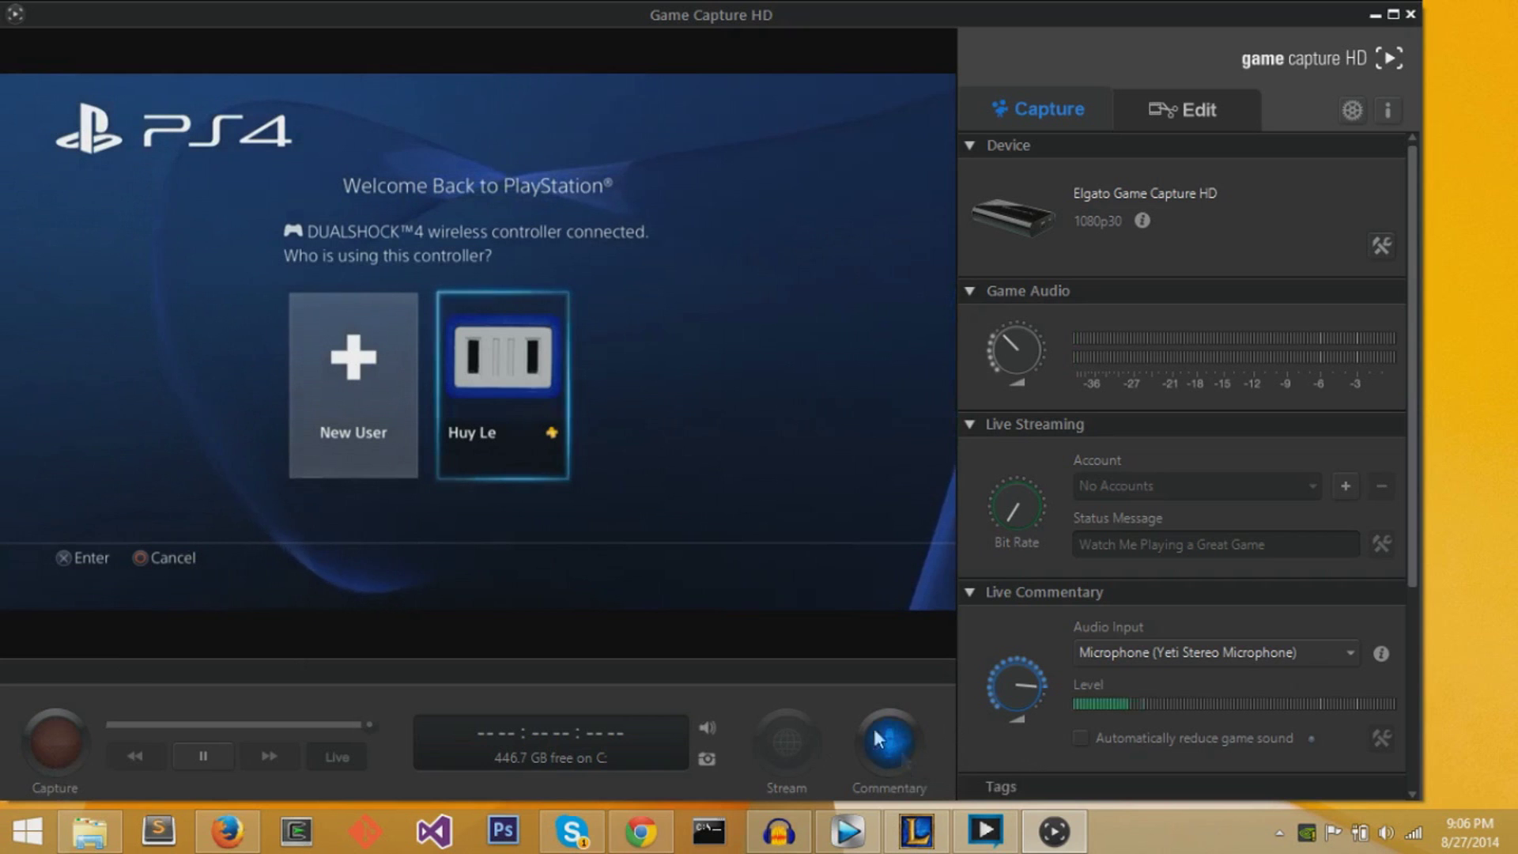
left_click(885, 739)
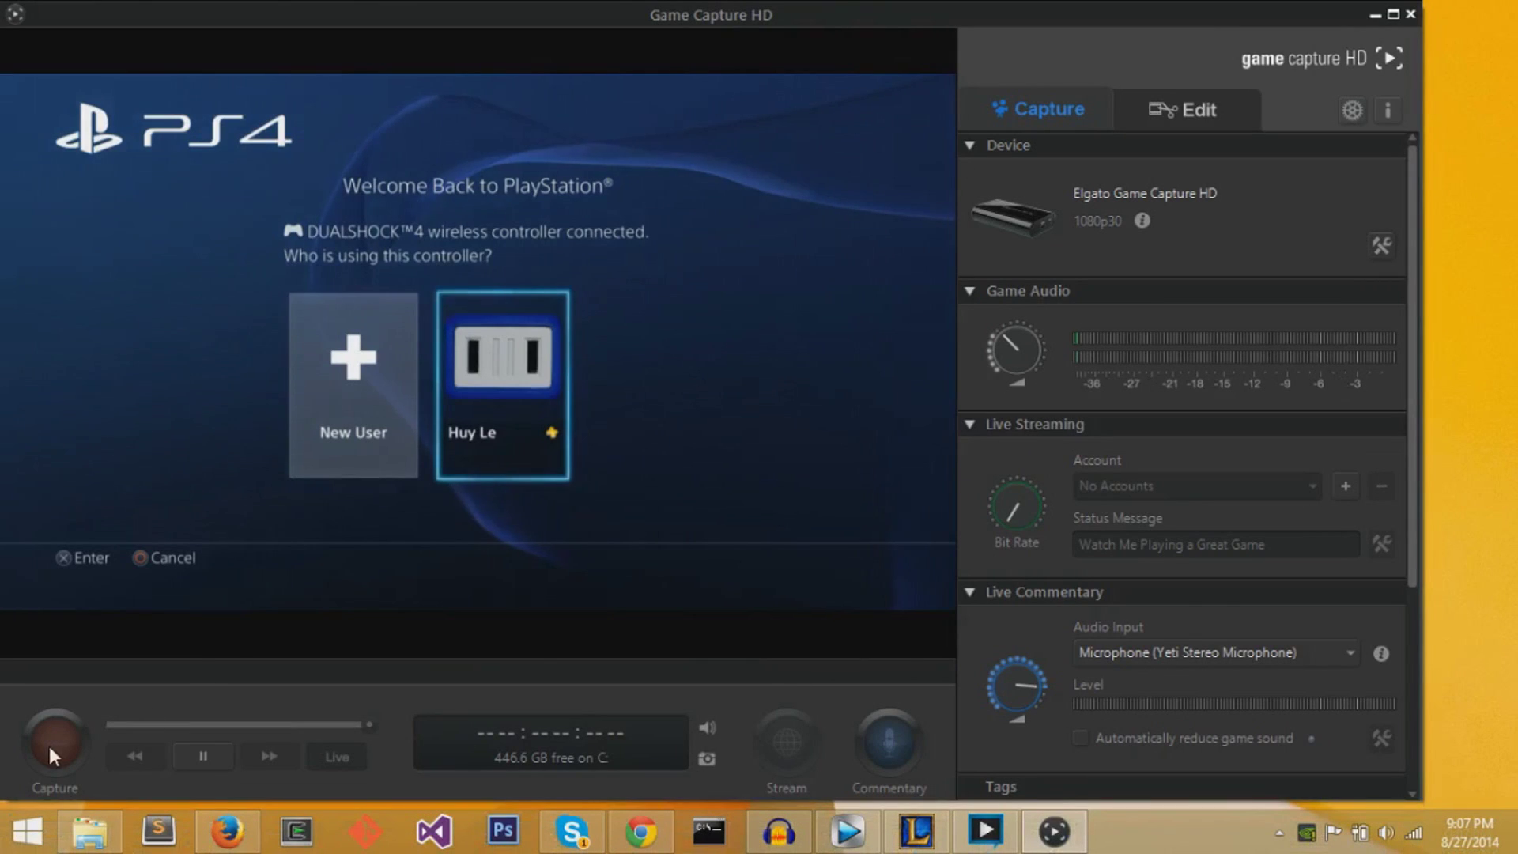
left_click(49, 749)
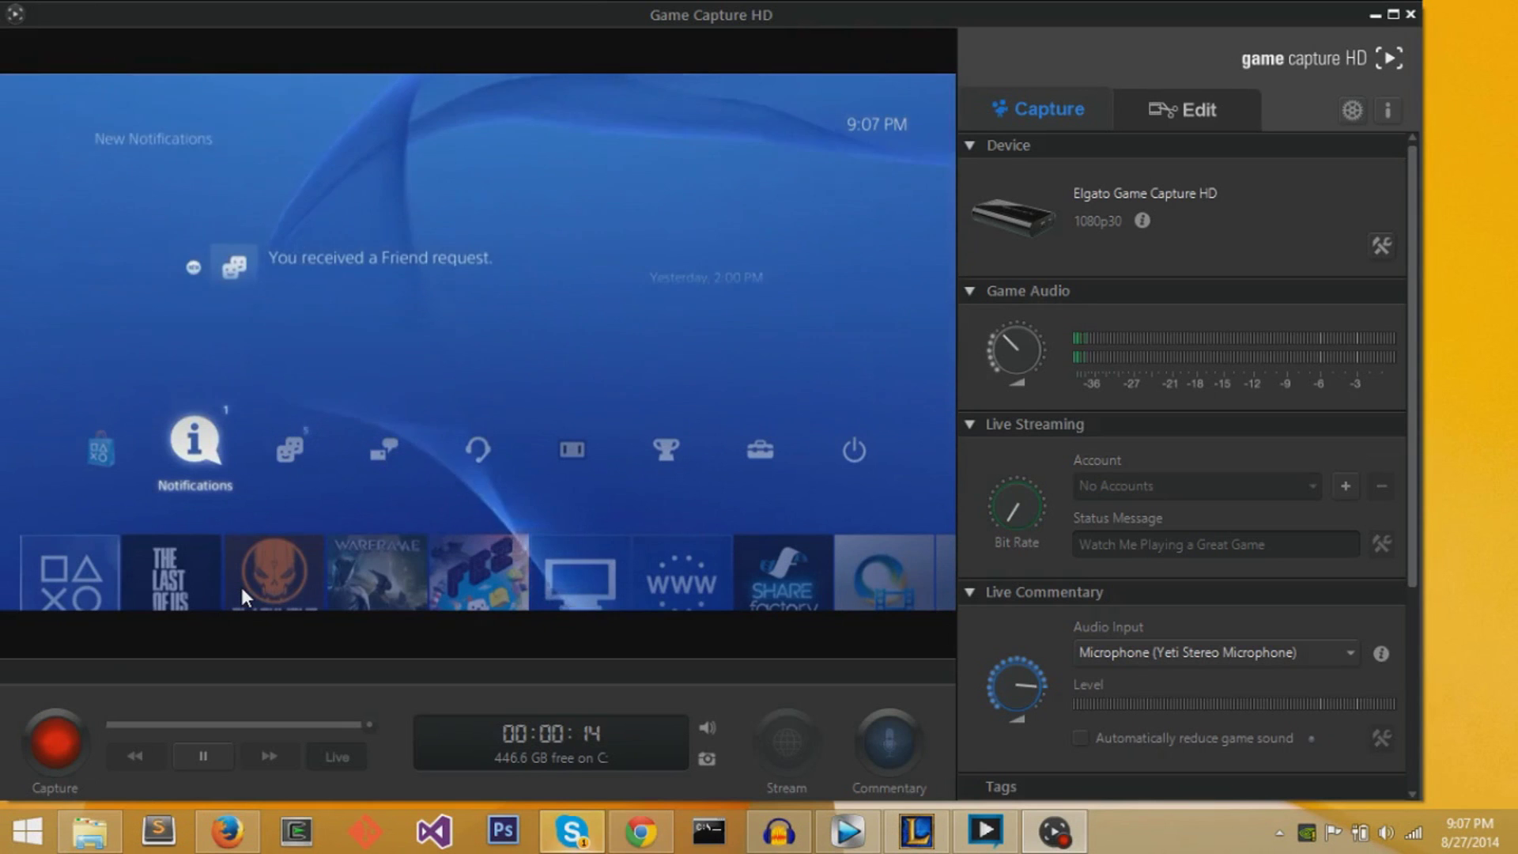
Stop the PS4 home screen recording at 19 seconds
left_click(44, 761)
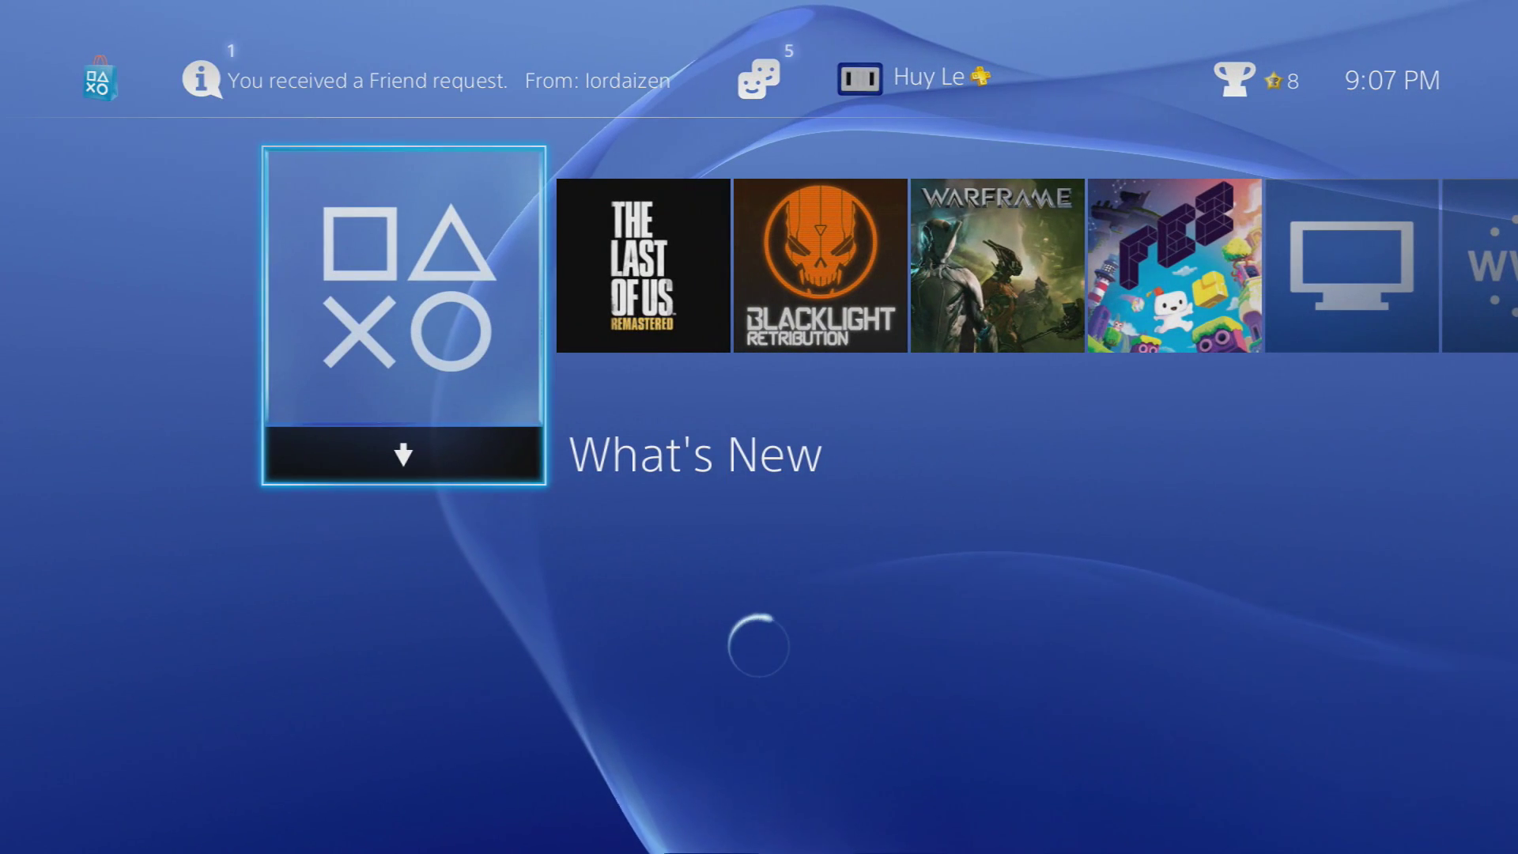
Move to the Blacklight: Retribution tile, then open Notifications showing the friend request
key("Right")
key("Right")
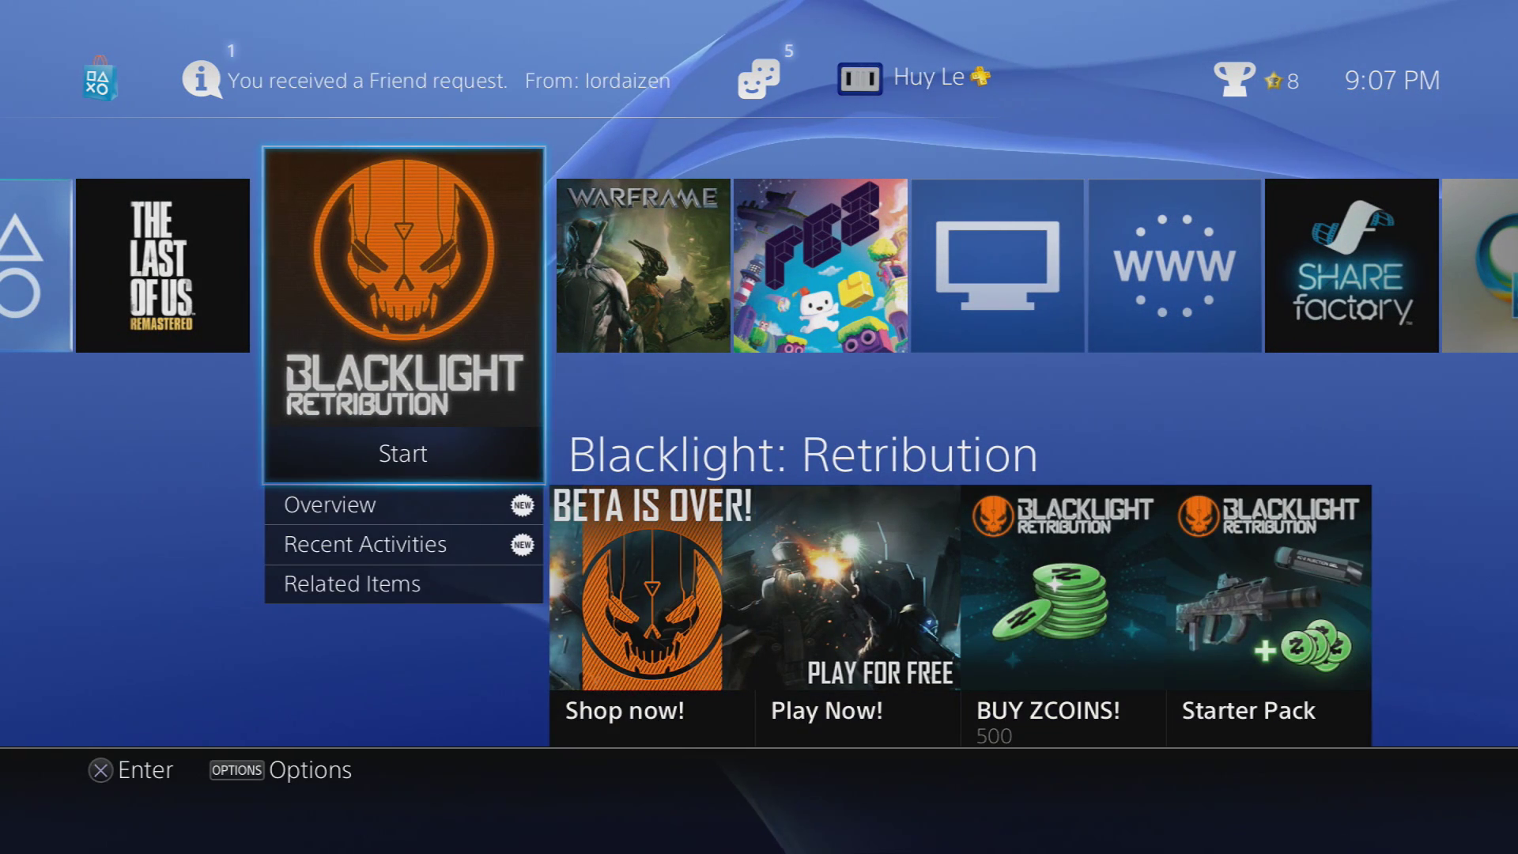
key("Up")
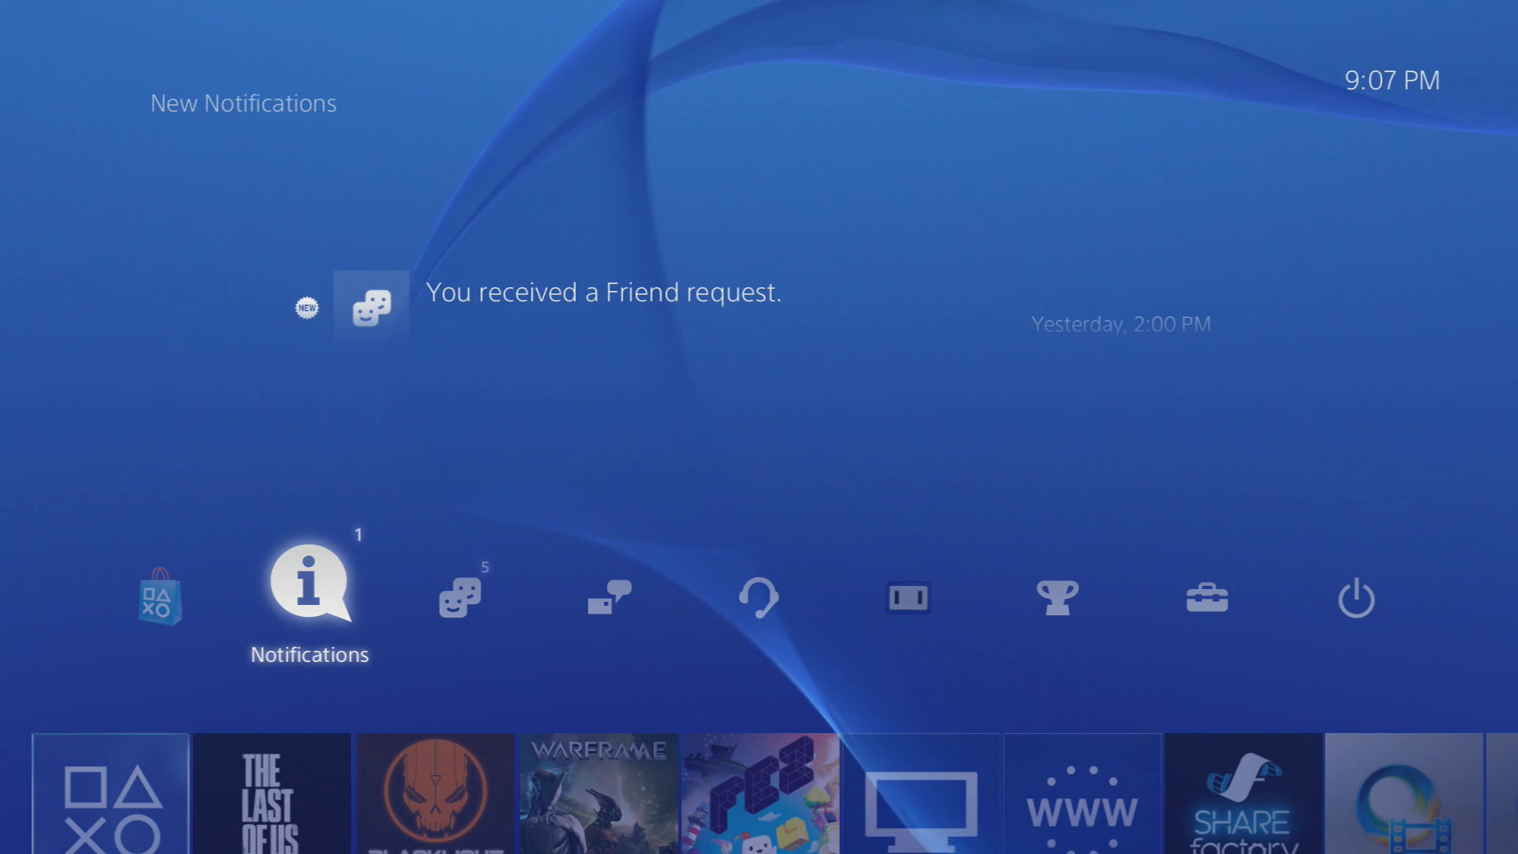